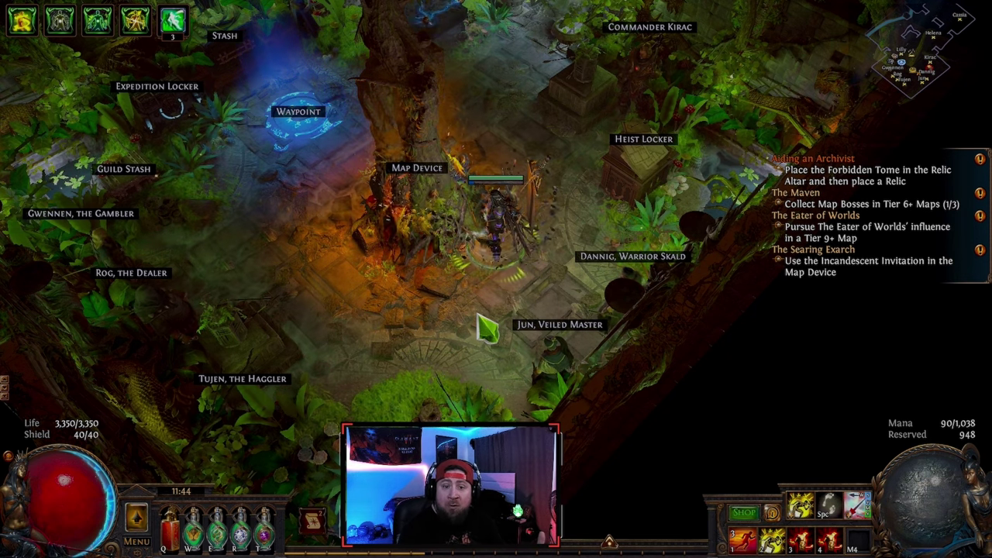
Open Options from the Escape game menu on the Graphics tab and list the display modes.
{"action": "key", "text": "Escape"}
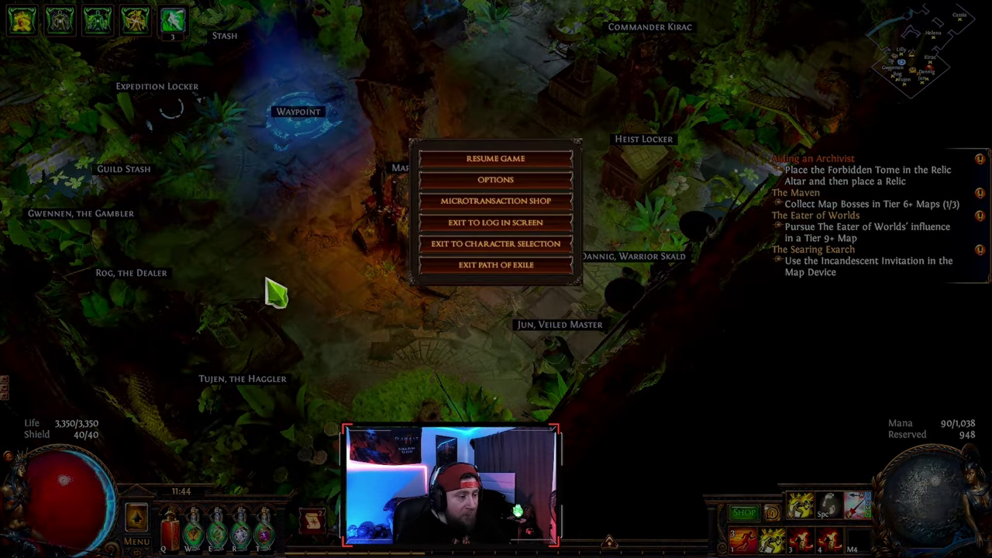
{"action": "left_click", "coordinate": [493, 179]}
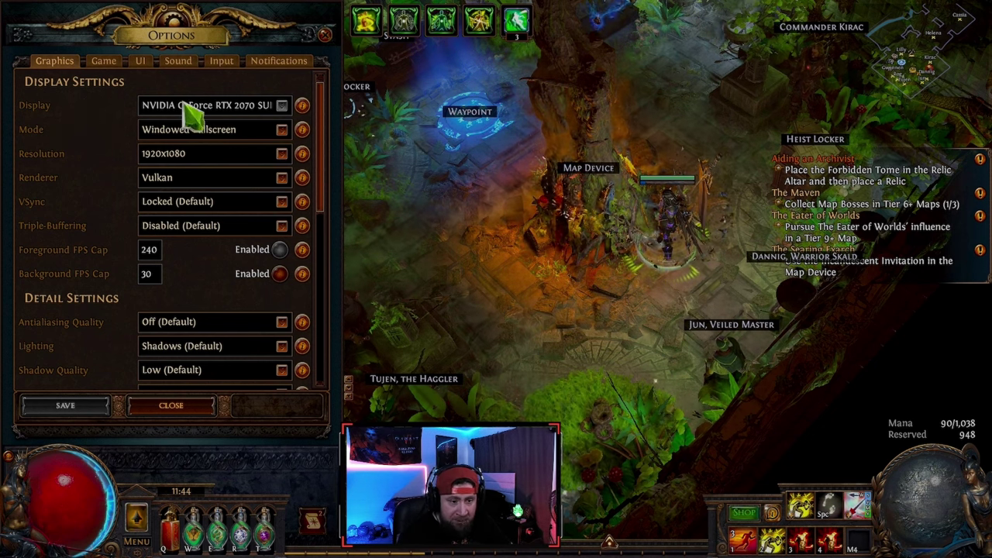
{"action": "left_click", "coordinate": [282, 130]}
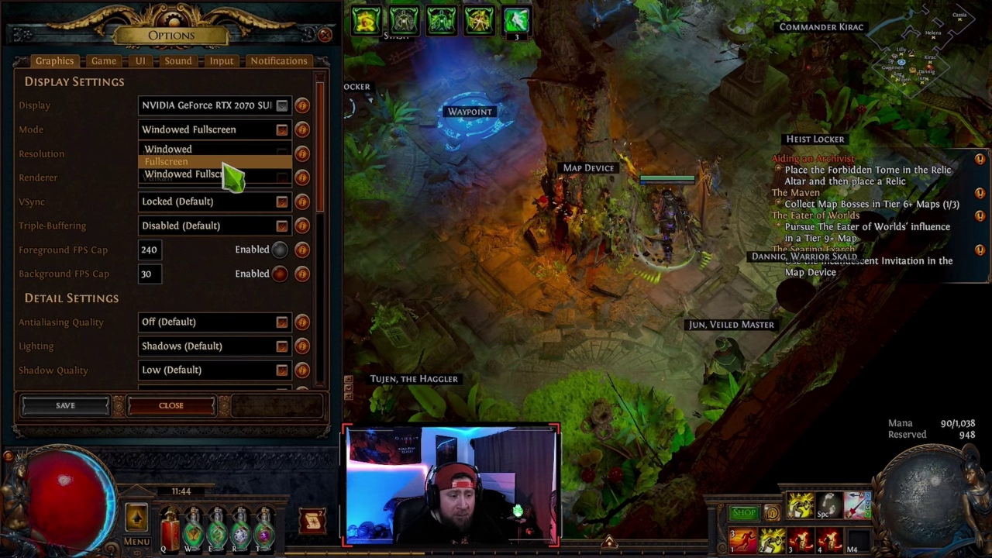
Keep the display mode at Windowed Fullscreen and list the available renderers.
{"action": "left_click", "coordinate": [283, 132]}
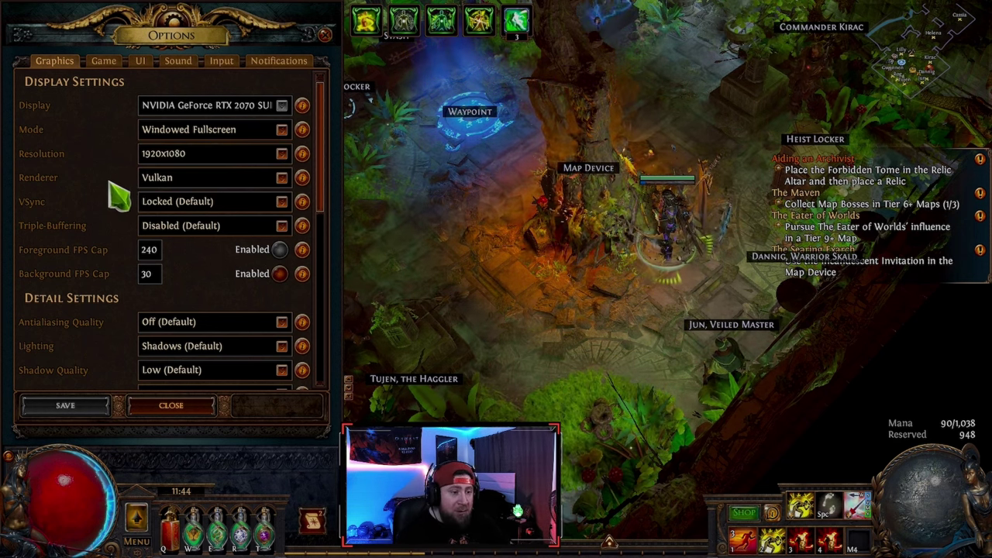
{"action": "left_click", "coordinate": [252, 131]}
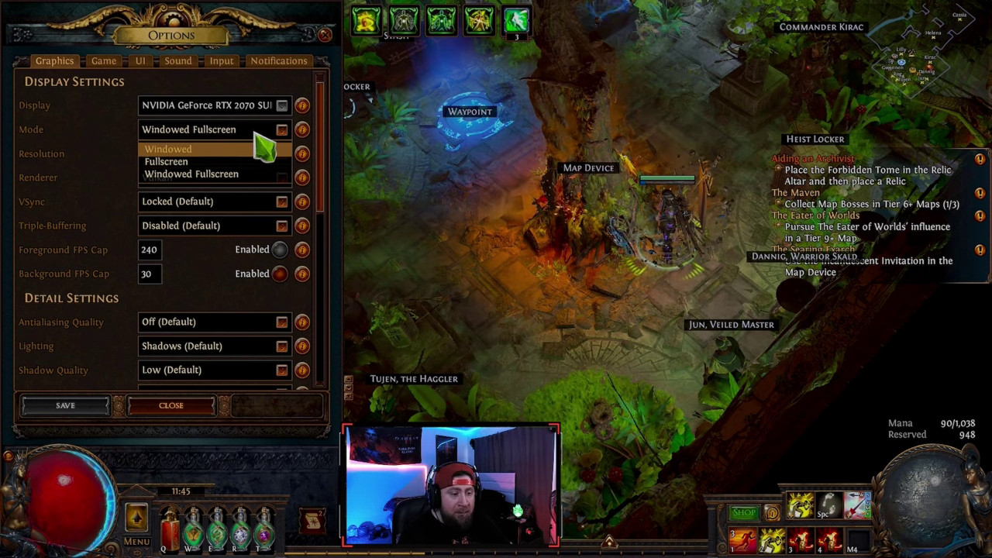
{"action": "left_click", "coordinate": [191, 174]}
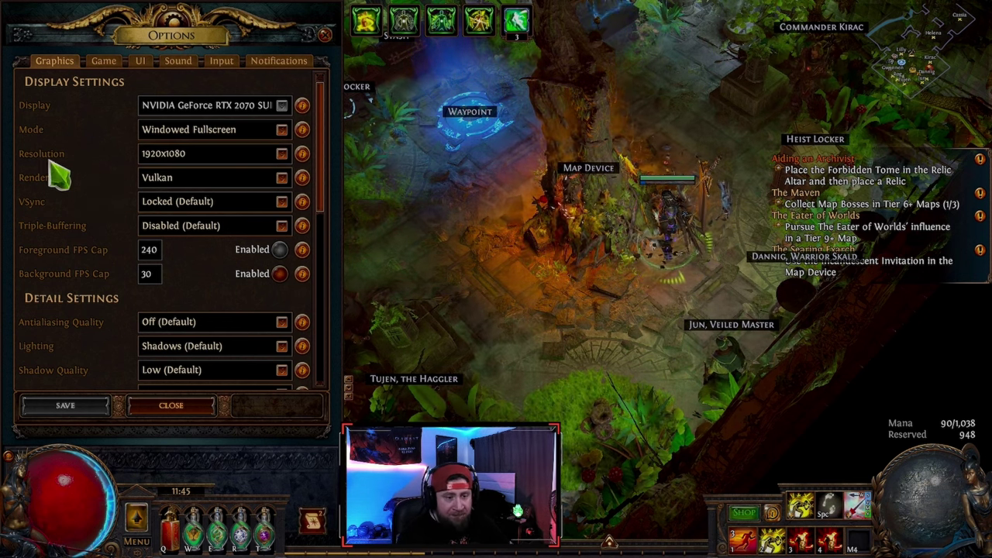
{"action": "left_click", "coordinate": [237, 179]}
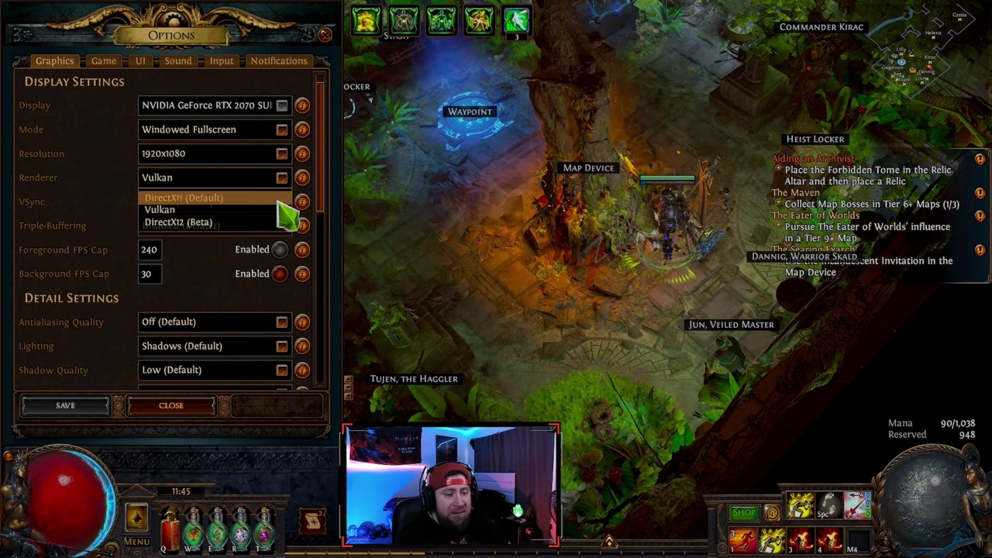
Keep Vulkan as the renderer, then list the VSync modes.
{"action": "left_click", "coordinate": [182, 210]}
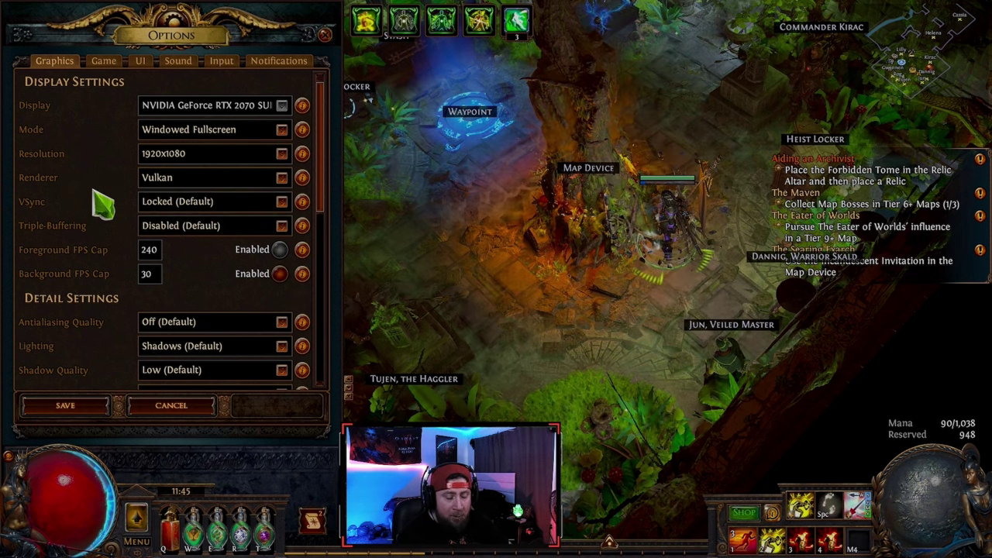
{"action": "left_click", "coordinate": [218, 178]}
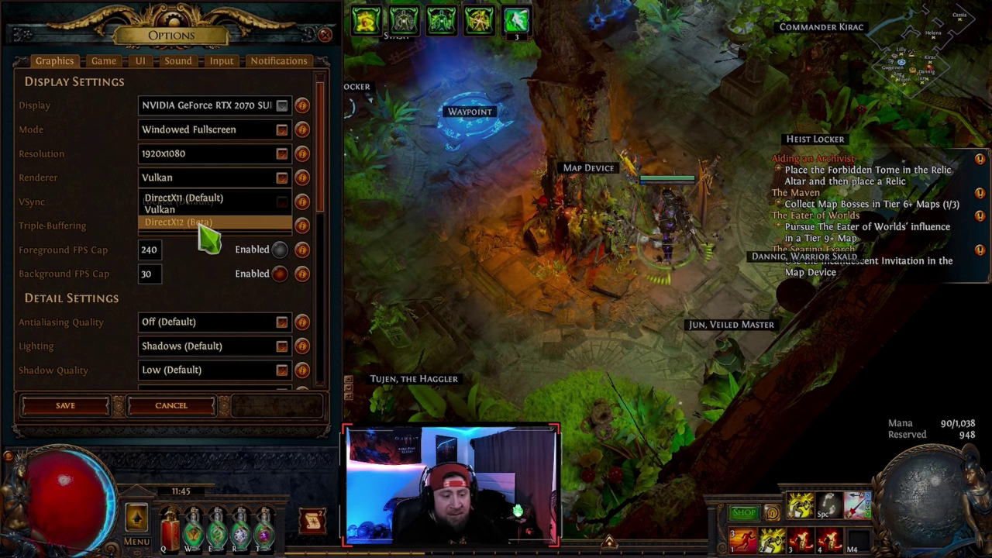
{"action": "left_click", "coordinate": [163, 210]}
{"action": "left_click", "coordinate": [182, 181]}
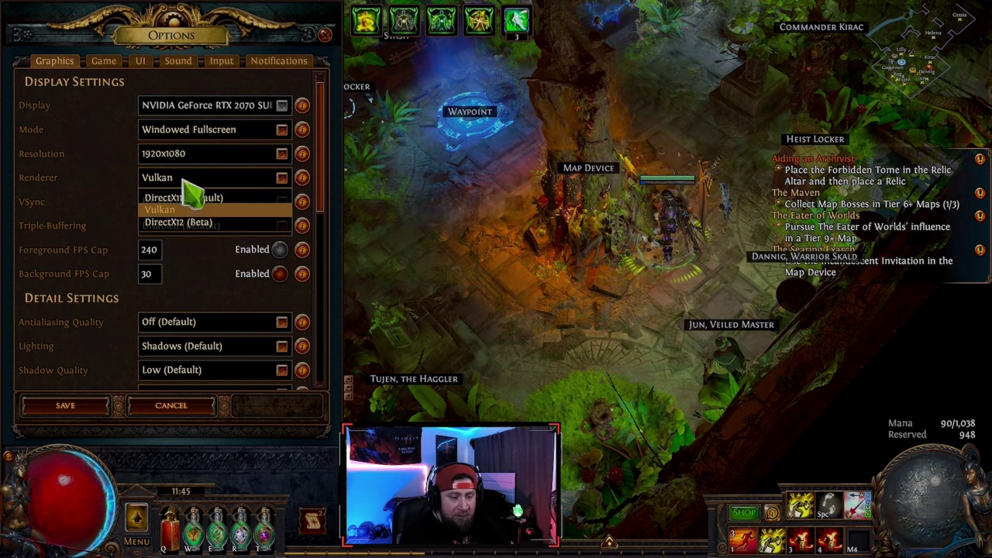
{"action": "left_click", "coordinate": [178, 209]}
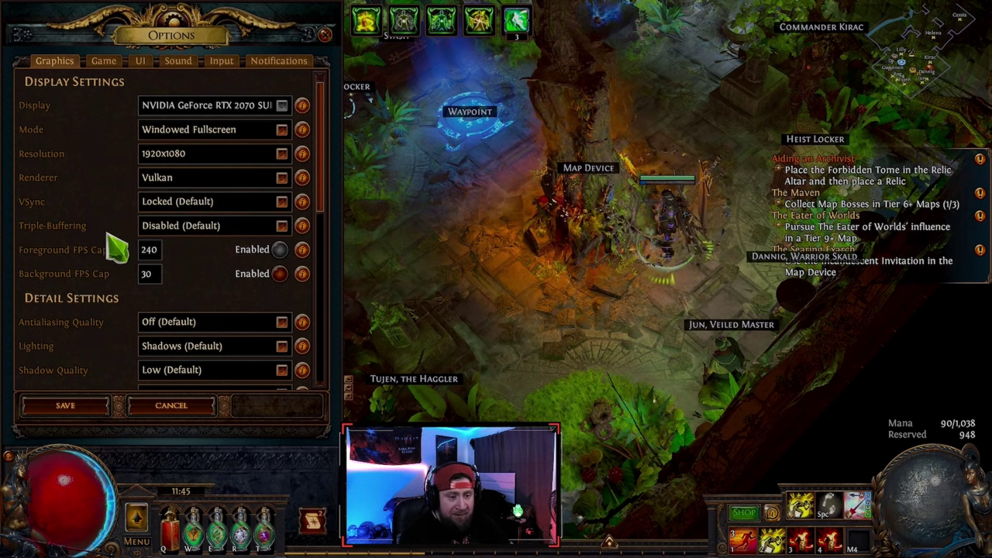
{"action": "left_click", "coordinate": [282, 202]}
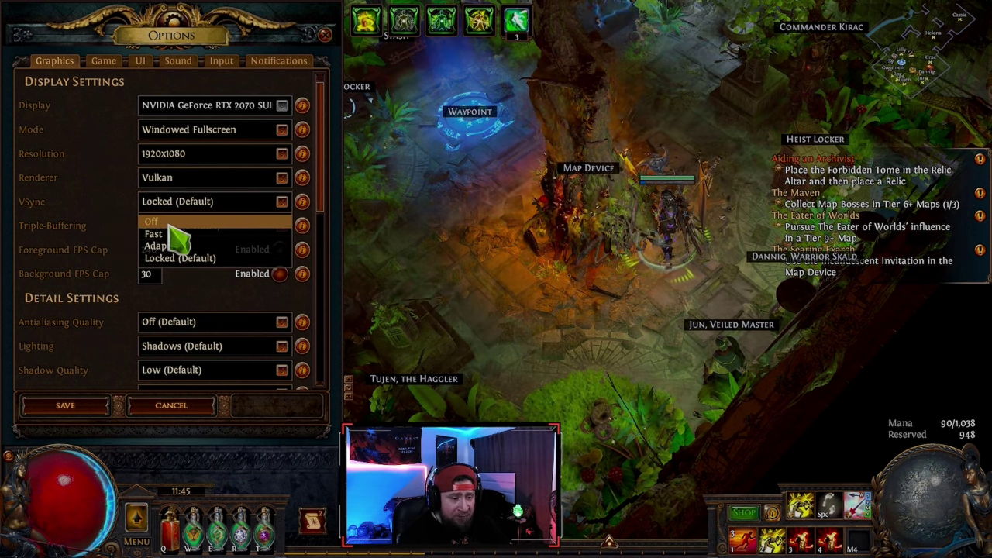
Change VSync from Locked (Default) to Adaptive.
{"action": "mouse_move", "coordinate": [307, 207]}
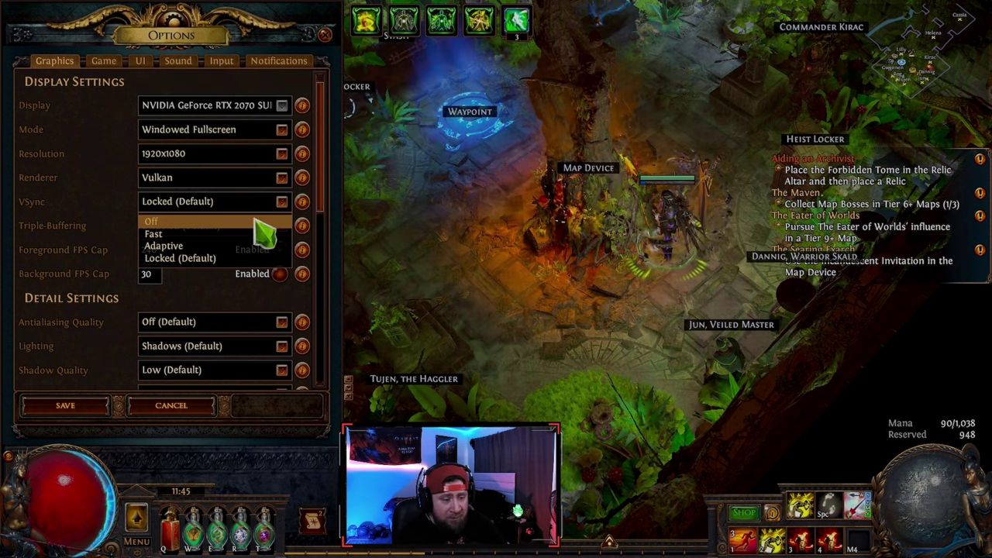
{"action": "left_click", "coordinate": [199, 245]}
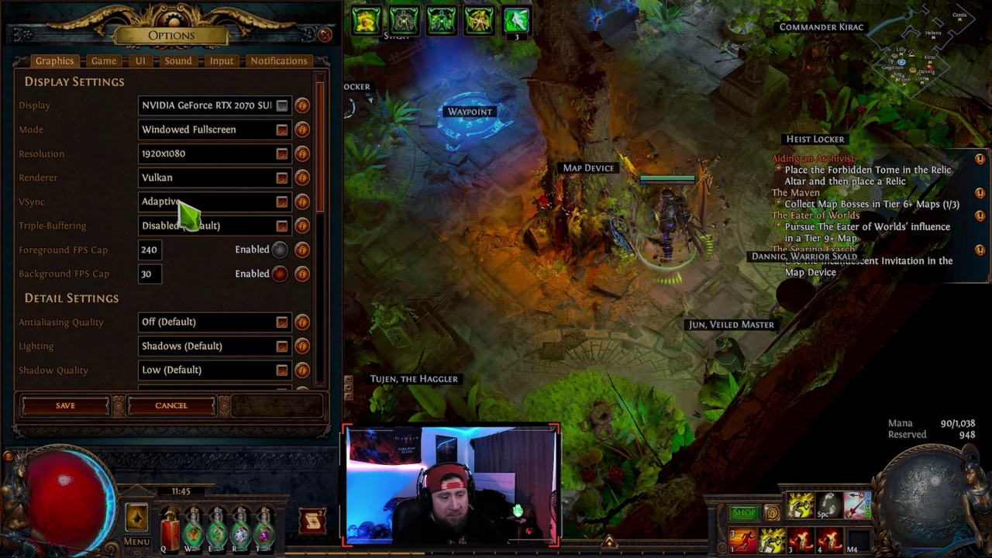
{"action": "left_click", "coordinate": [281, 201]}
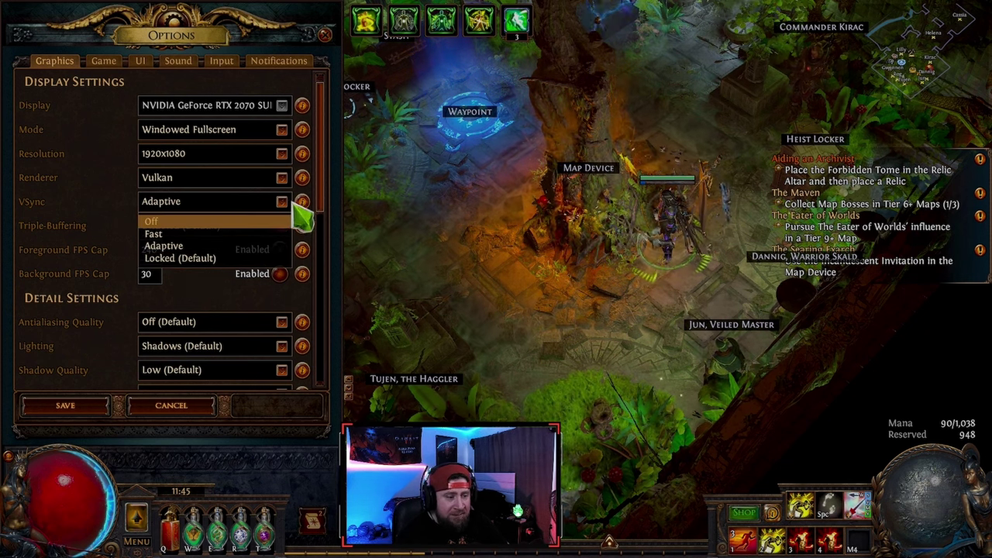
{"action": "left_click", "coordinate": [287, 207]}
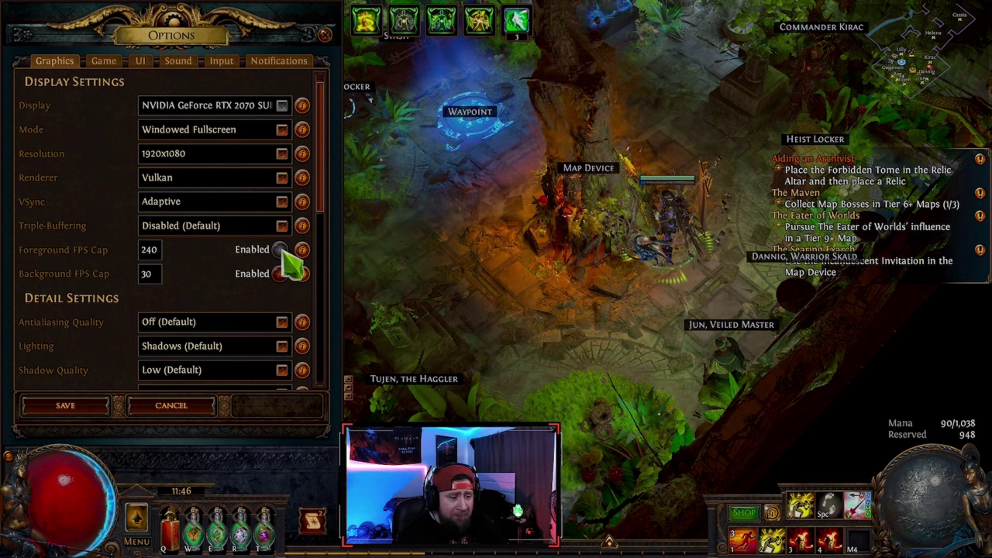
Review the graphics options down to Advanced Settings, then switch to the Game tab.
{"action": "mouse_move", "coordinate": [303, 261]}
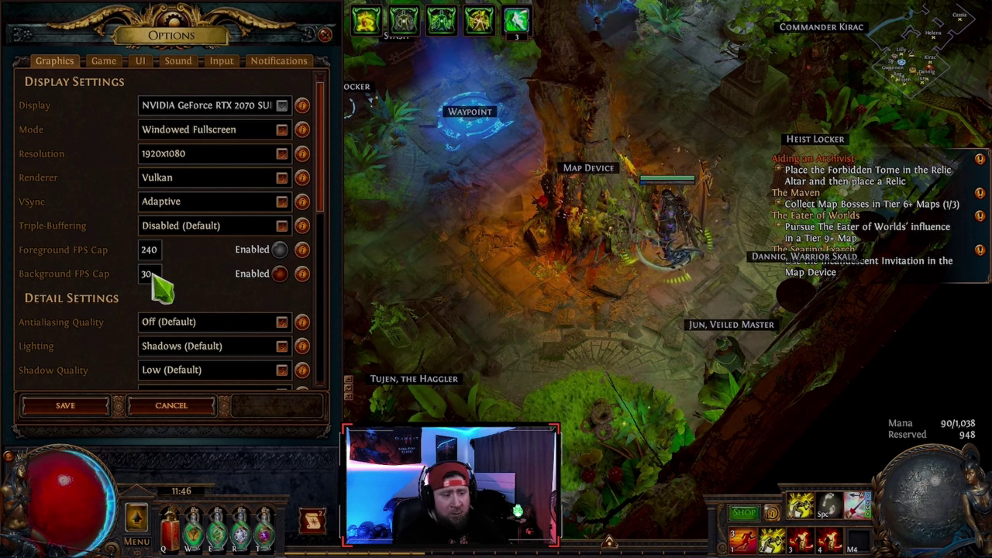
{"action": "scroll", "coordinate": [103, 279], "scroll_direction": "down", "scroll_amount": 2}
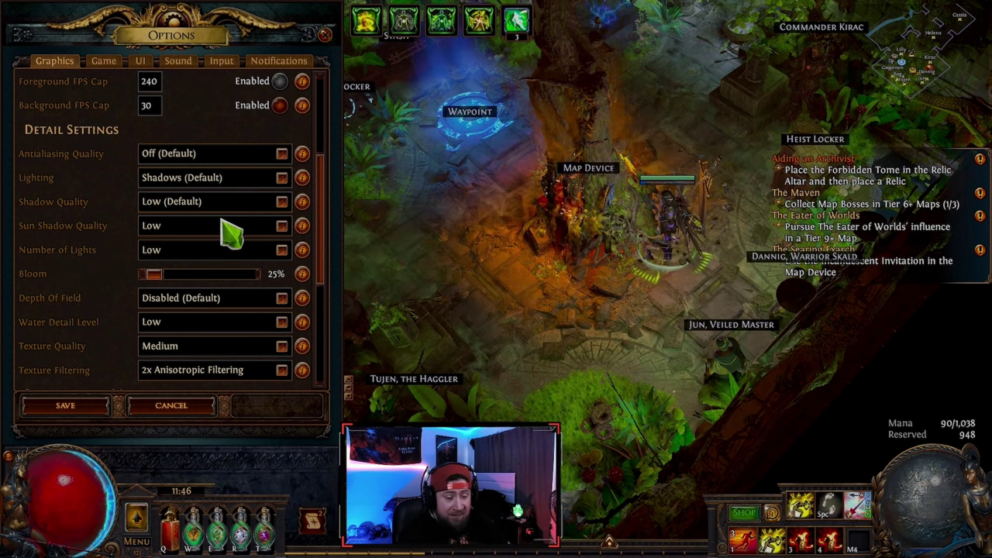
{"action": "scroll", "coordinate": [101, 241], "scroll_direction": "down", "scroll_amount": 4}
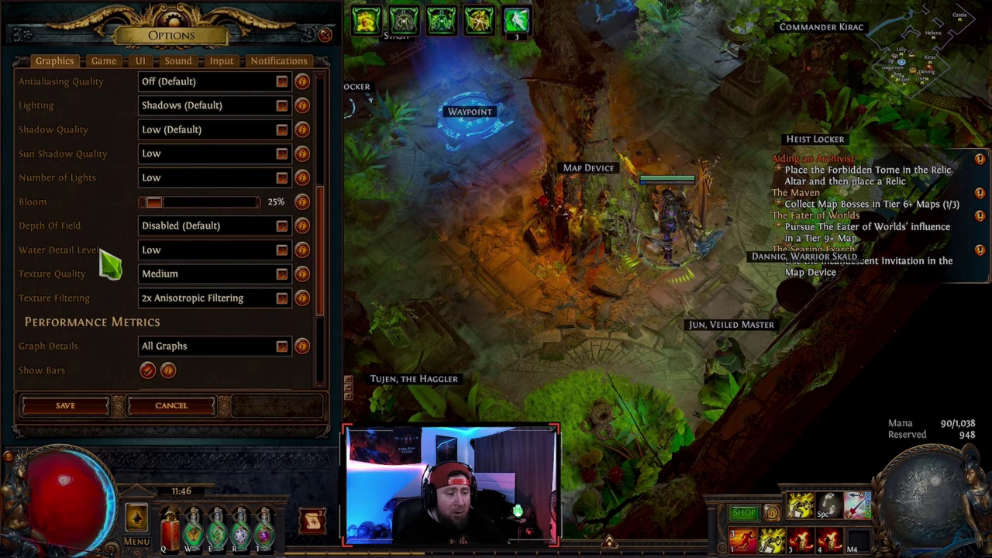
{"action": "scroll", "coordinate": [112, 247], "scroll_direction": "up", "scroll_amount": 2}
{"action": "scroll", "coordinate": [113, 247], "scroll_direction": "down", "scroll_amount": 7}
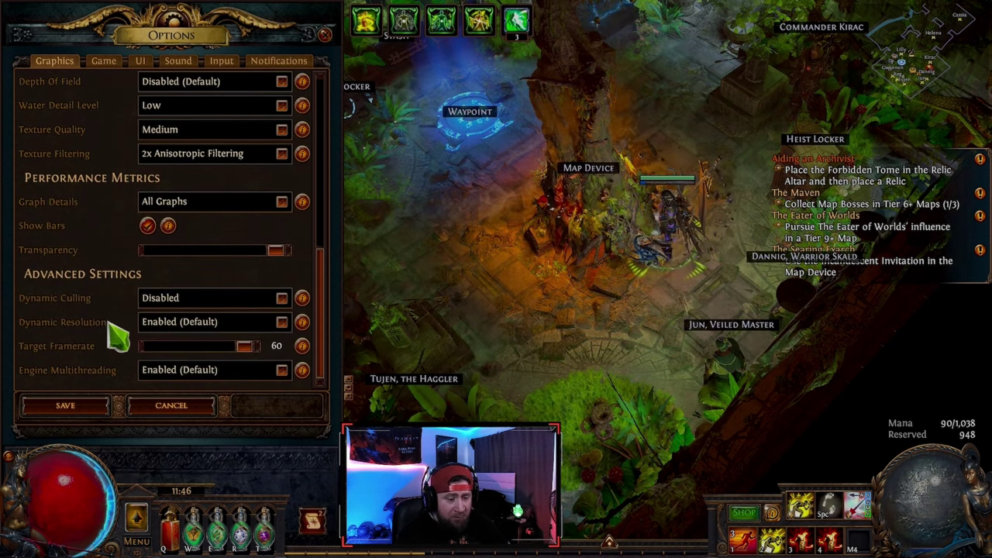
{"action": "scroll", "coordinate": [124, 304], "scroll_direction": "up", "scroll_amount": 8}
{"action": "scroll", "coordinate": [118, 296], "scroll_direction": "up", "scroll_amount": 4}
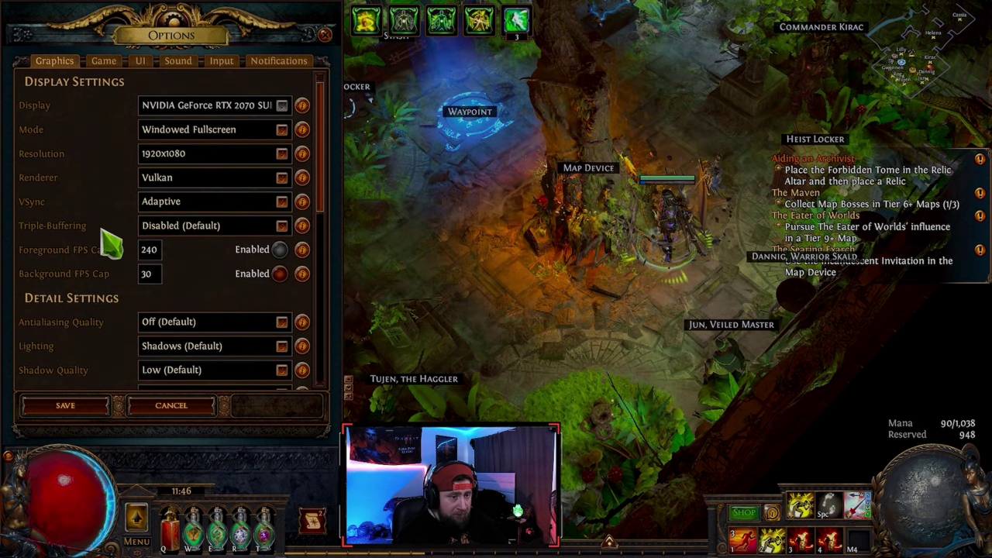
{"action": "left_click", "coordinate": [100, 62]}
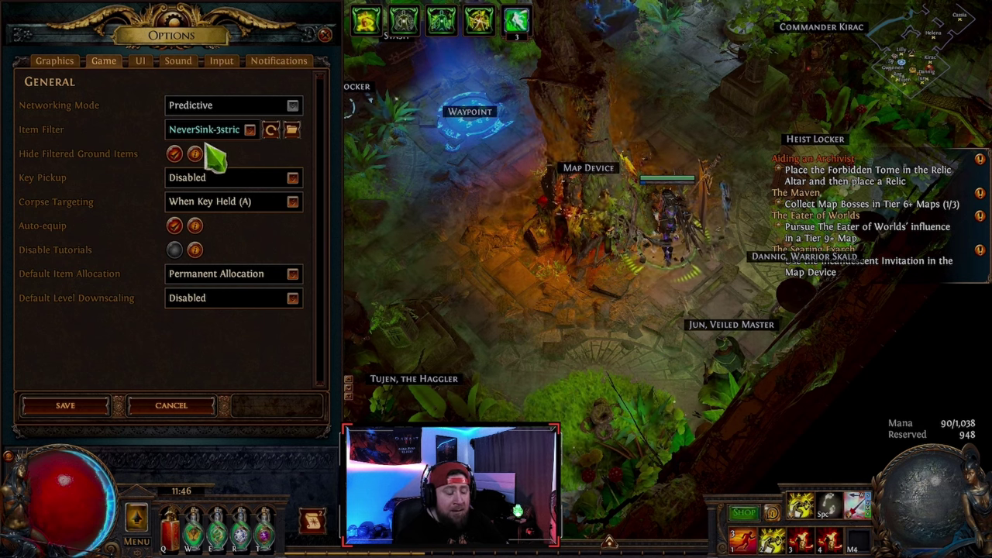
{"action": "left_click", "coordinate": [249, 130]}
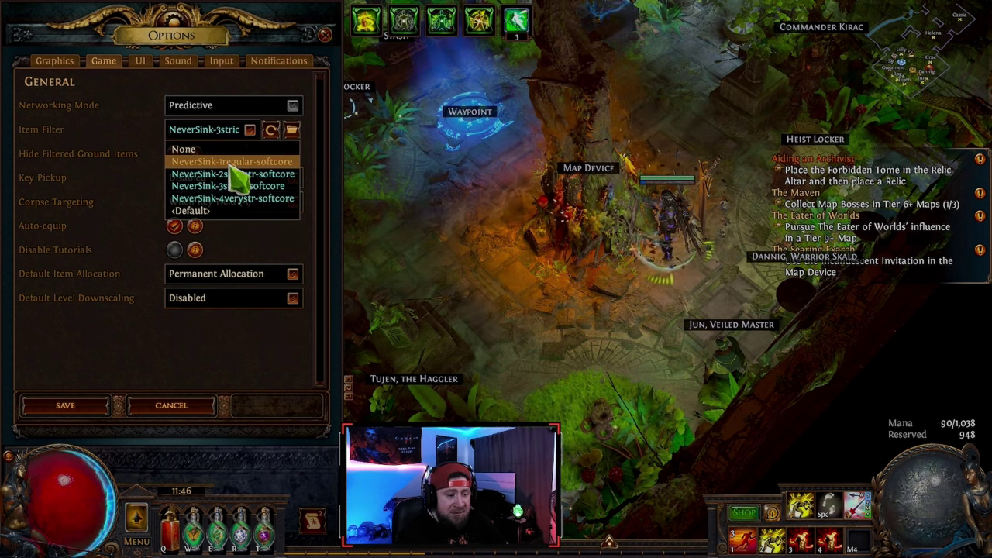
{"action": "left_click", "coordinate": [252, 133]}
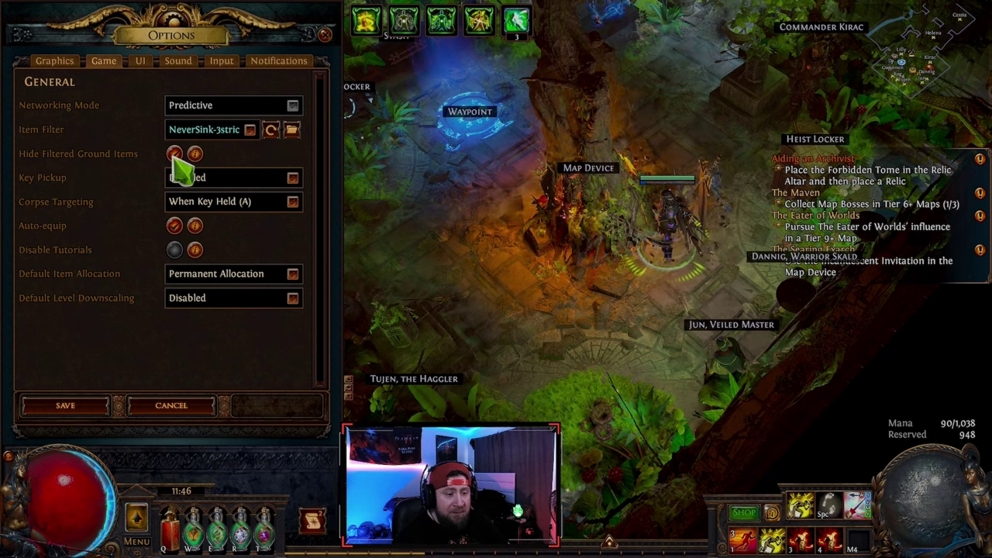
{"action": "mouse_move", "coordinate": [203, 156]}
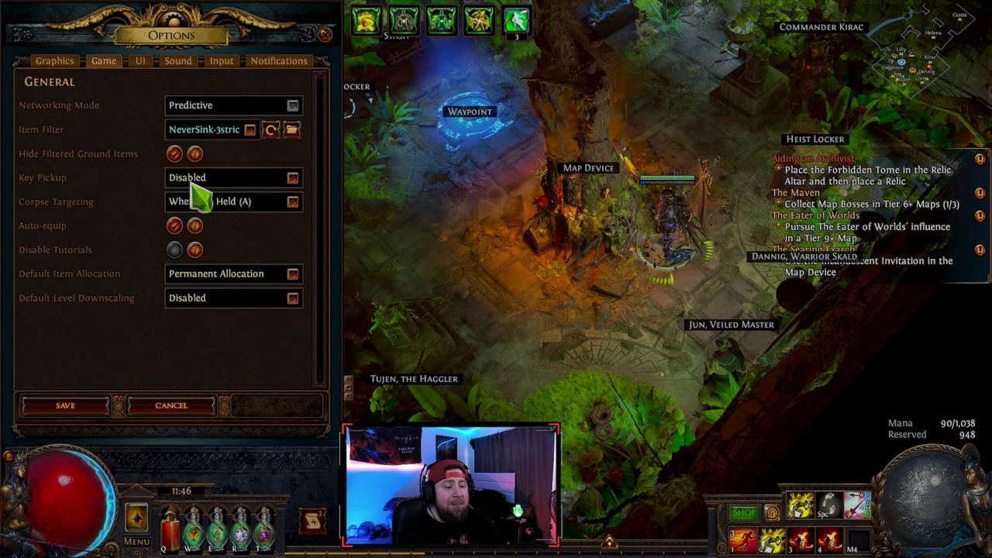
{"action": "left_click", "coordinate": [246, 177]}
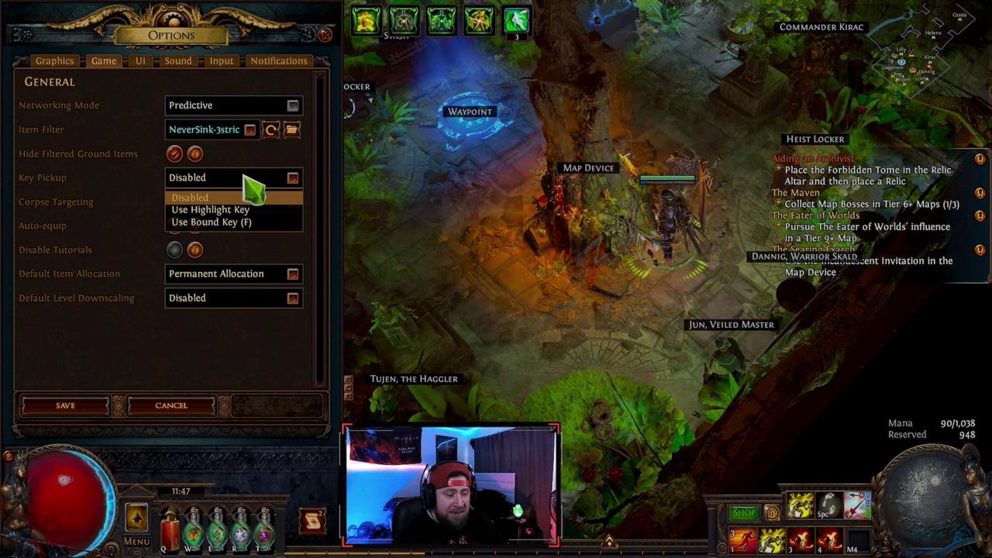
{"action": "left_click", "coordinate": [245, 177]}
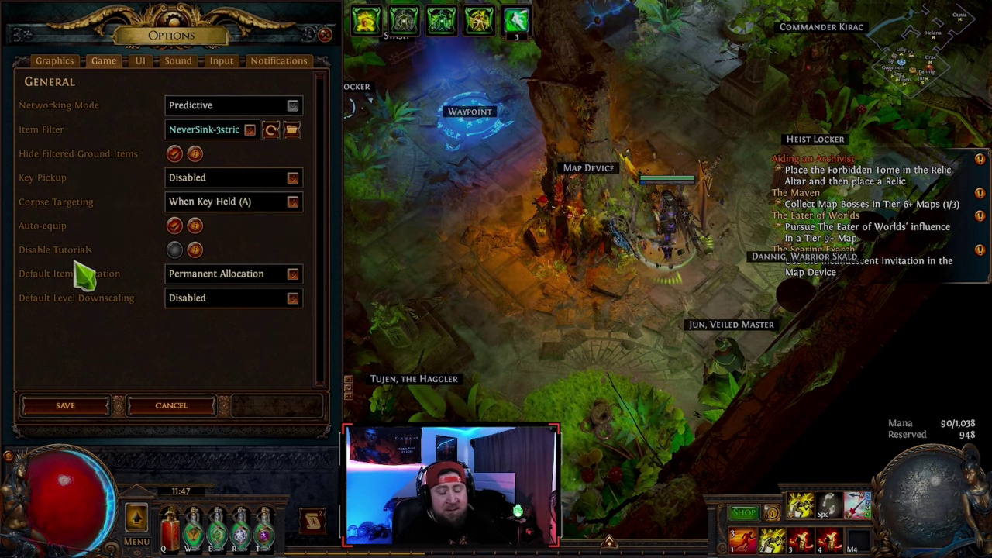
{"action": "left_click", "coordinate": [273, 205]}
{"action": "left_click", "coordinate": [266, 208]}
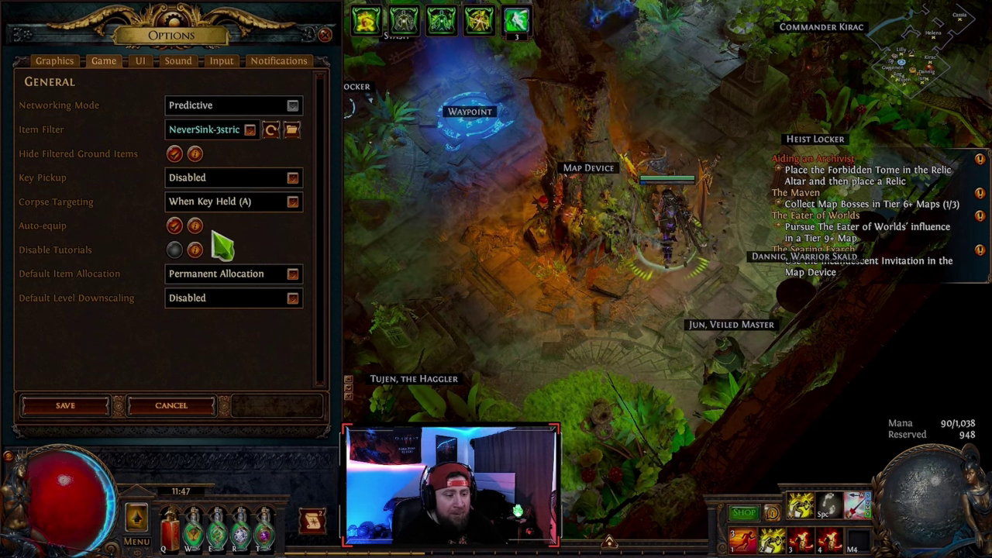
{"action": "mouse_move", "coordinate": [194, 225]}
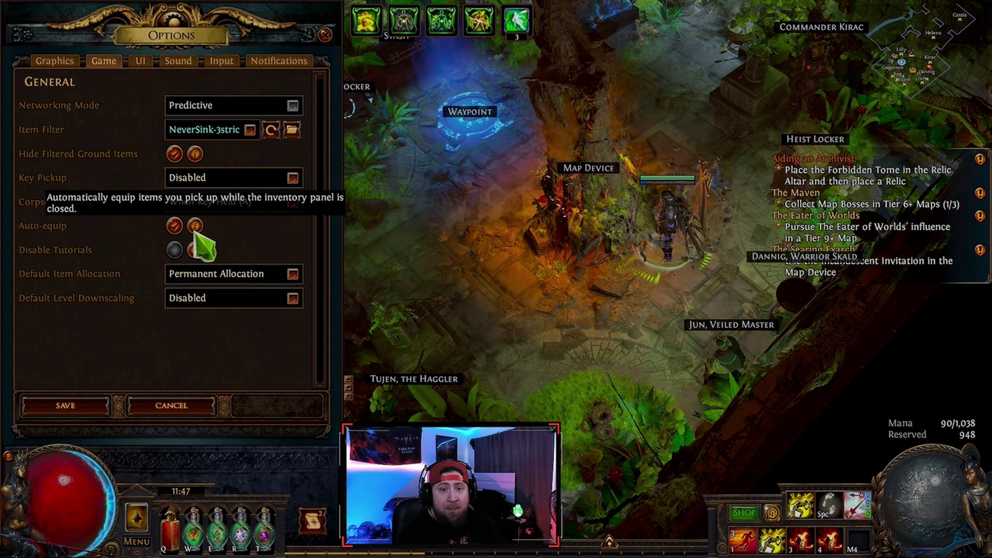
Open the inventory beside the Game options and list the Default Item Allocation choices.
{"action": "key", "text": "i"}
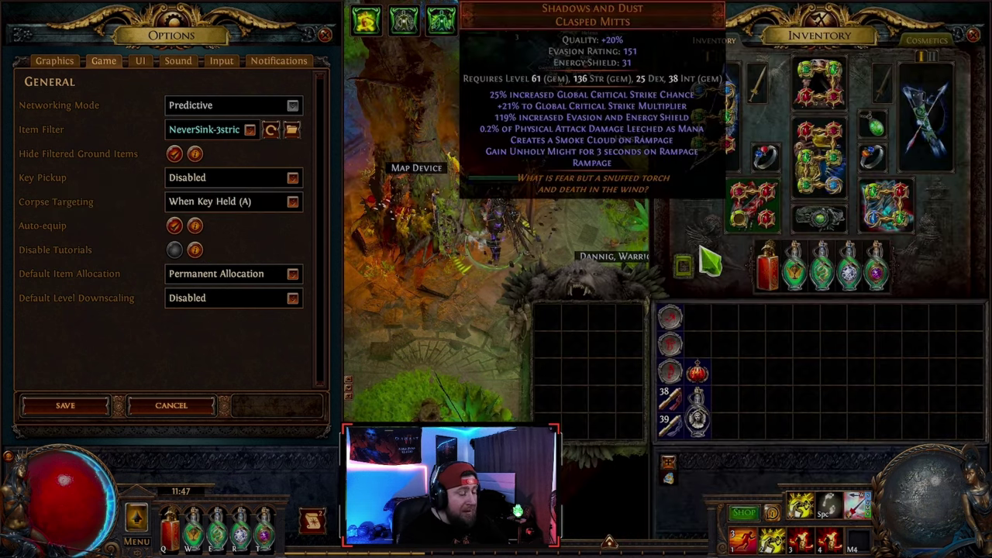
{"action": "mouse_move", "coordinate": [177, 252]}
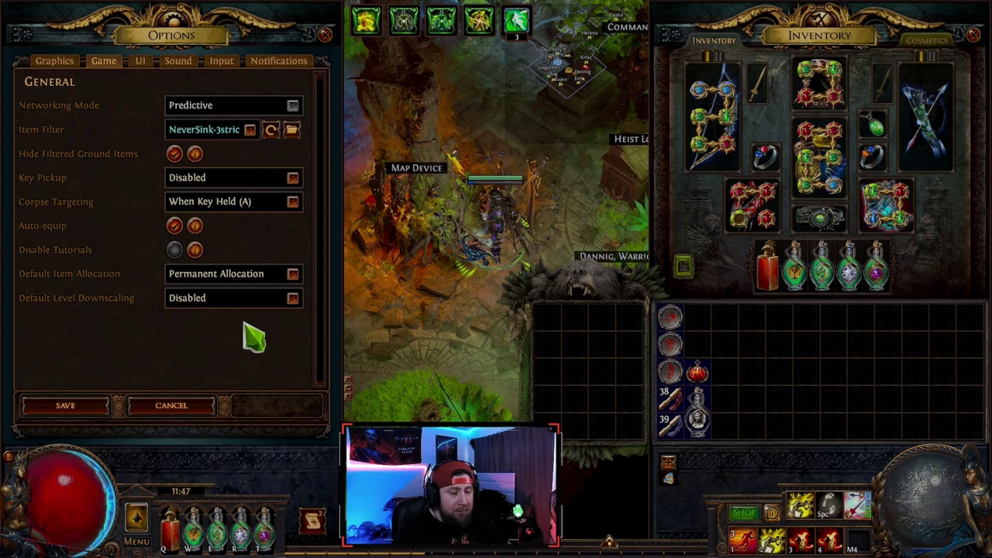
{"action": "left_click", "coordinate": [293, 275]}
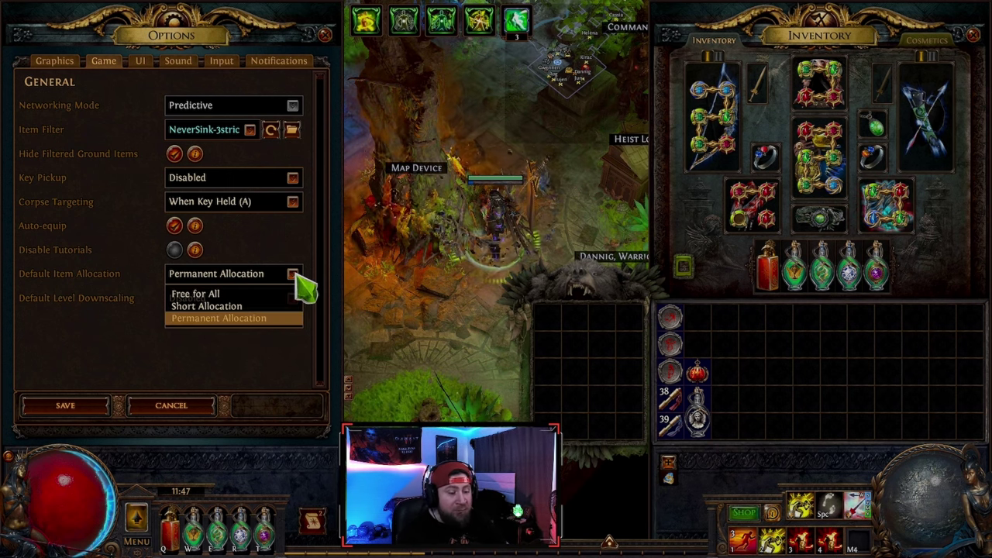
Try Short Allocation, then return Default Item Allocation to Permanent Allocation.
{"action": "left_click", "coordinate": [217, 306]}
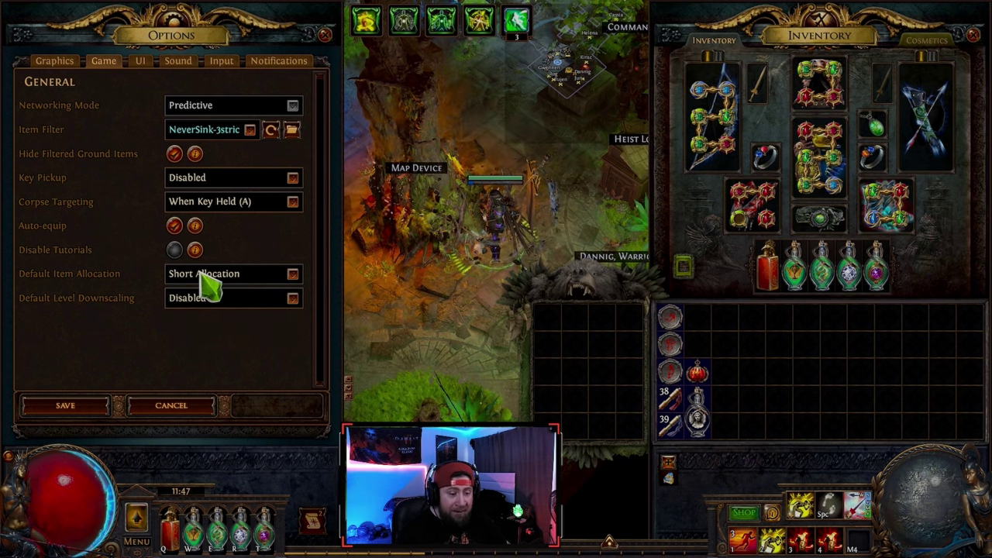
{"action": "left_click", "coordinate": [258, 274]}
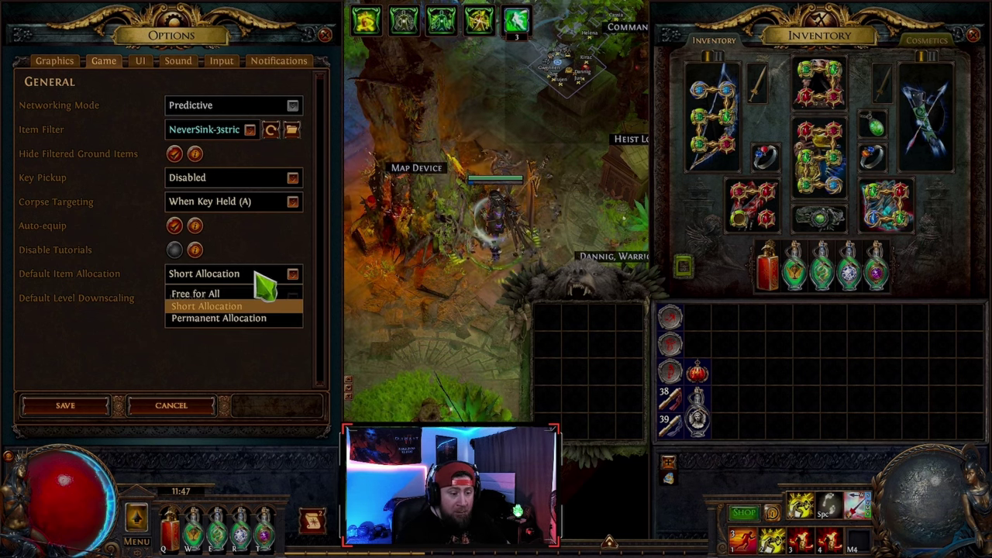
{"action": "left_click", "coordinate": [237, 319]}
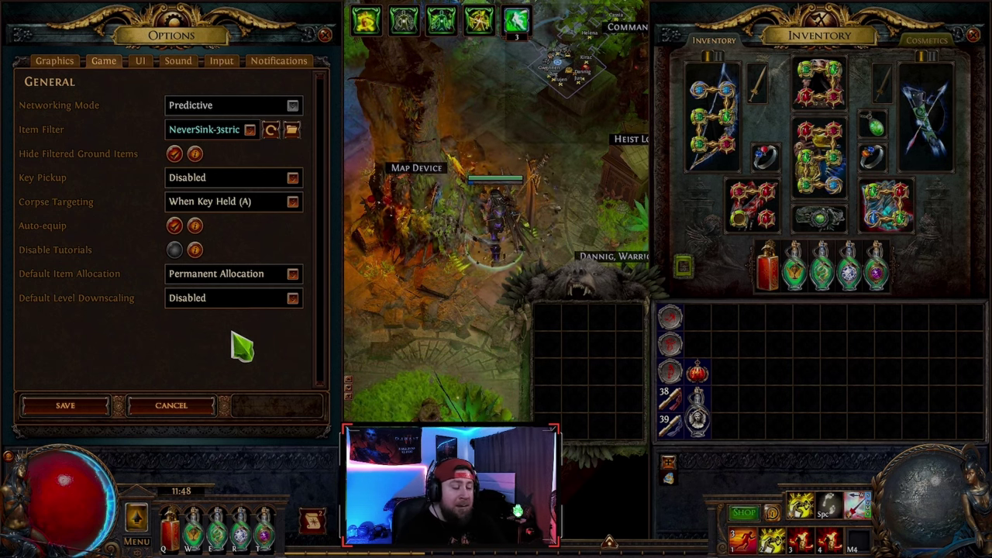
{"action": "mouse_move", "coordinate": [197, 309]}
{"action": "left_click", "coordinate": [217, 277]}
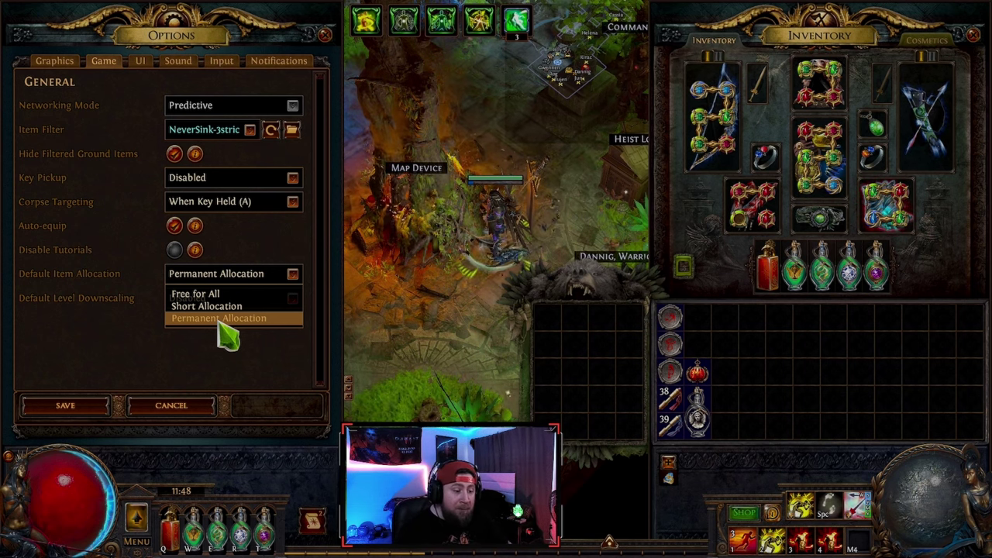
{"action": "left_click", "coordinate": [218, 320]}
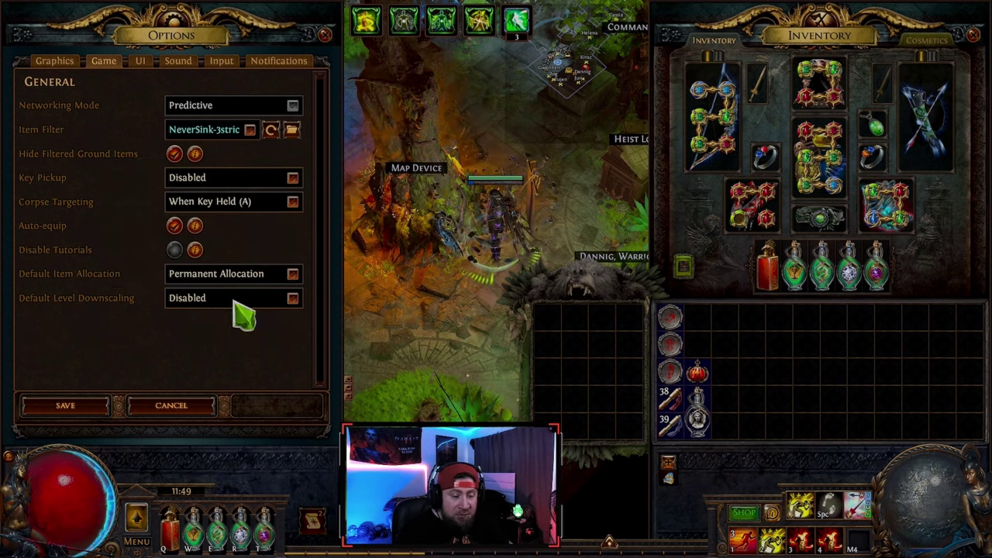
Toggle Default Level Downscaling to Enabled and back to Disabled, then save the Game options.
{"action": "mouse_move", "coordinate": [242, 306]}
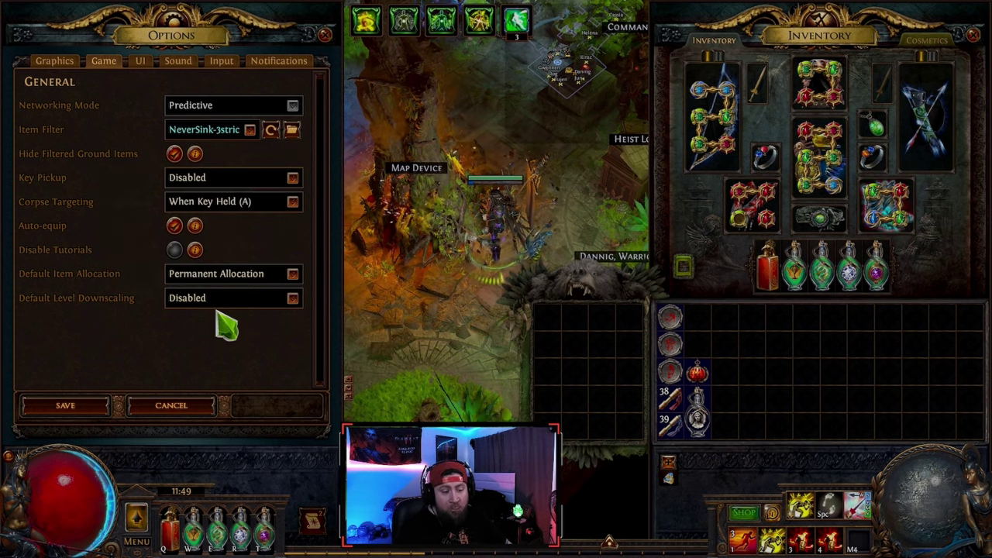
{"action": "left_click", "coordinate": [220, 303]}
{"action": "left_click", "coordinate": [225, 307]}
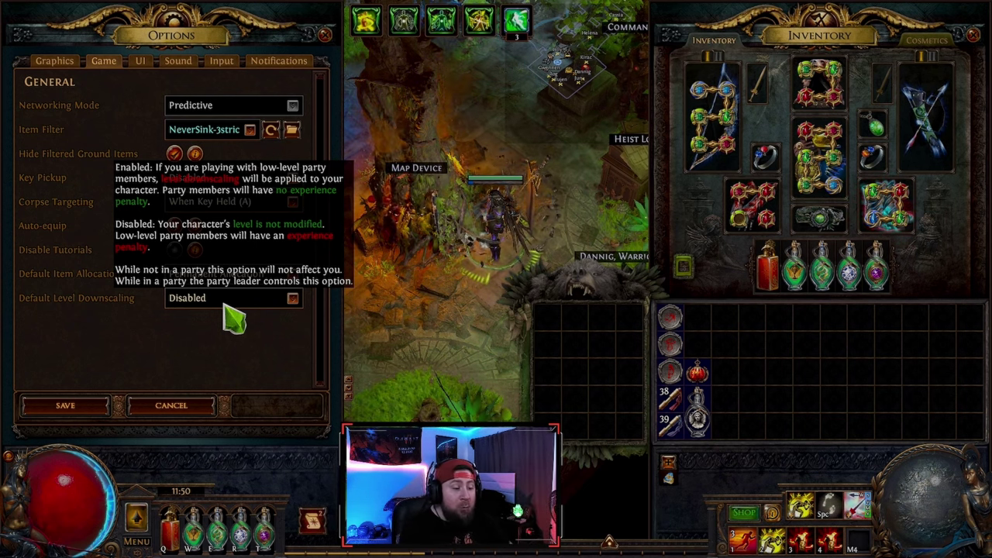
{"action": "left_click", "coordinate": [221, 300]}
{"action": "left_click", "coordinate": [221, 315]}
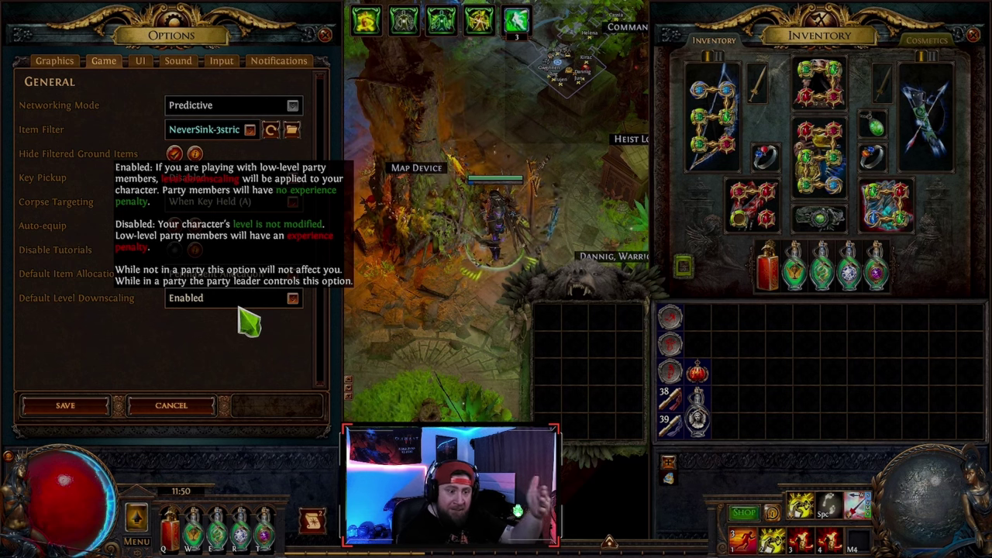
{"action": "left_click", "coordinate": [222, 305]}
{"action": "left_click", "coordinate": [207, 329]}
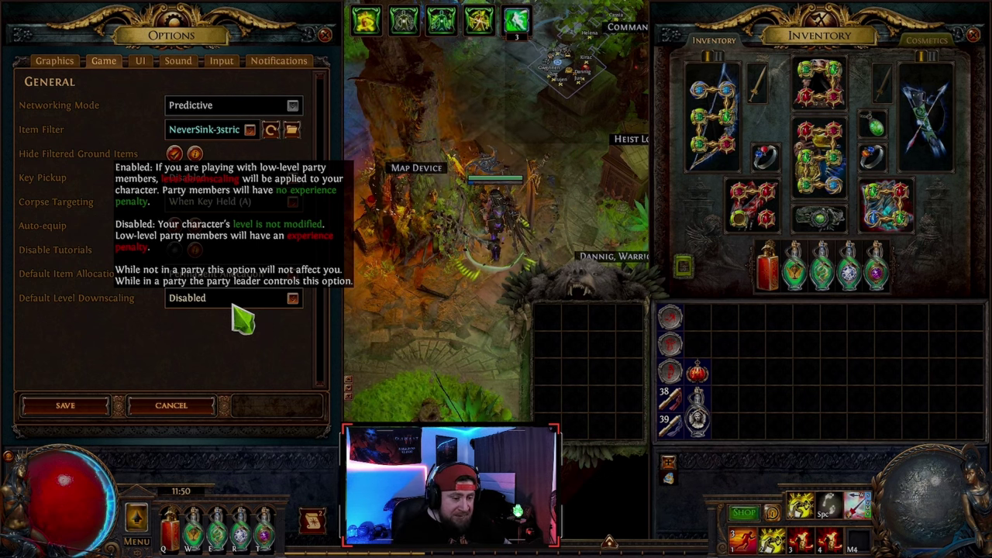
{"action": "left_click", "coordinate": [106, 401]}
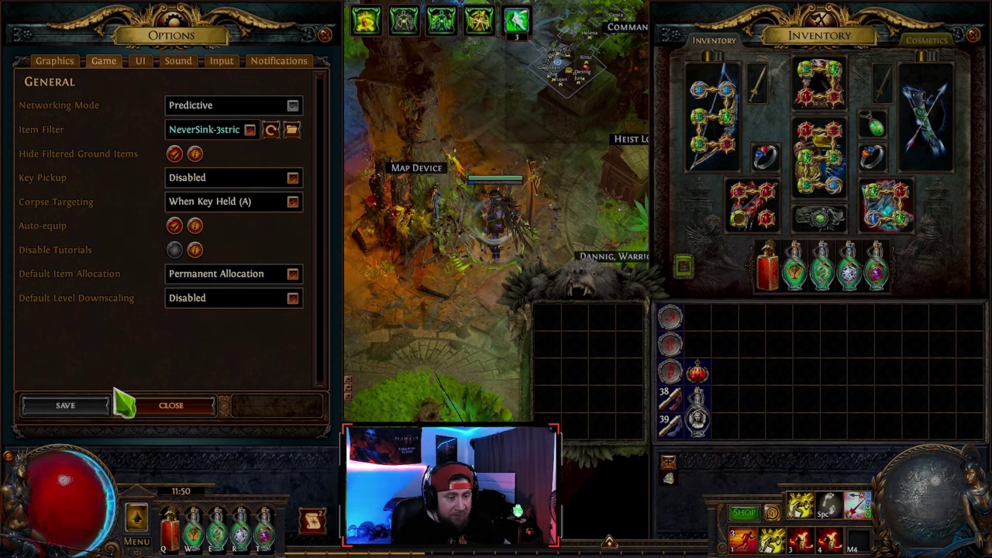
Browse the UI tab, close the panels, move in the hideout and reopen Options.
{"action": "left_click", "coordinate": [138, 62]}
{"action": "scroll", "coordinate": [94, 182], "scroll_direction": "down", "scroll_amount": 2}
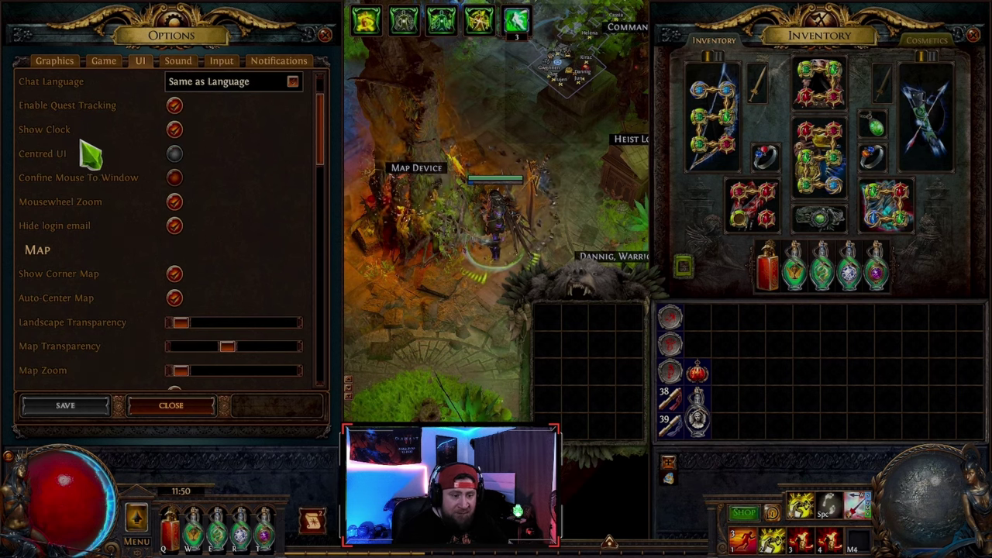
{"action": "scroll", "coordinate": [117, 280], "scroll_direction": "down", "scroll_amount": 1}
{"action": "scroll", "coordinate": [123, 288], "scroll_direction": "down", "scroll_amount": 4}
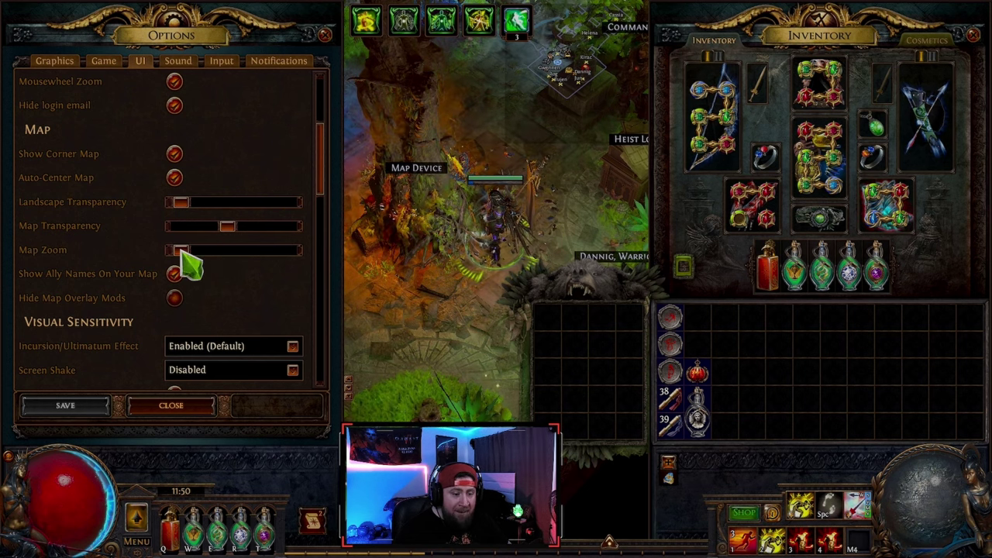
{"action": "key", "text": "Escape"}
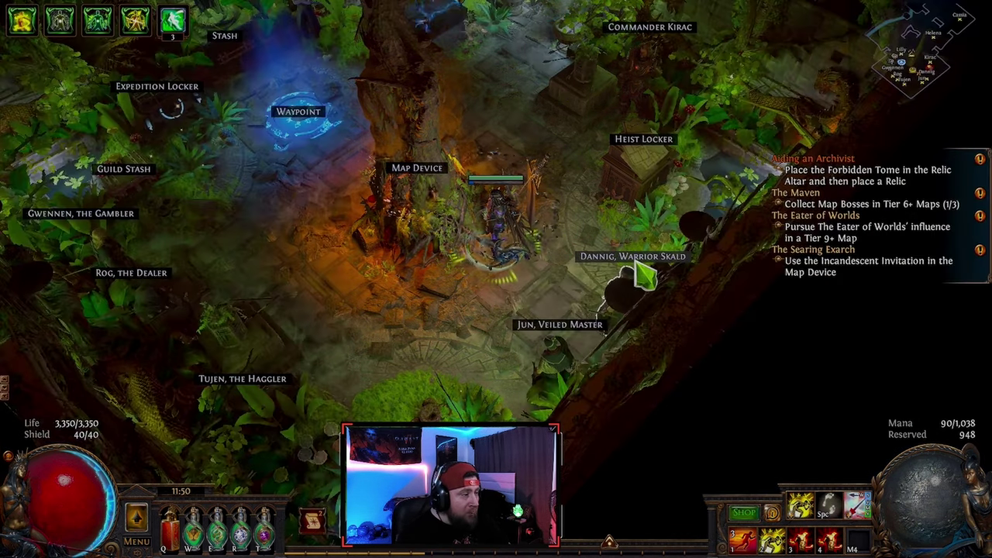
{"action": "key", "text": "Tab"}
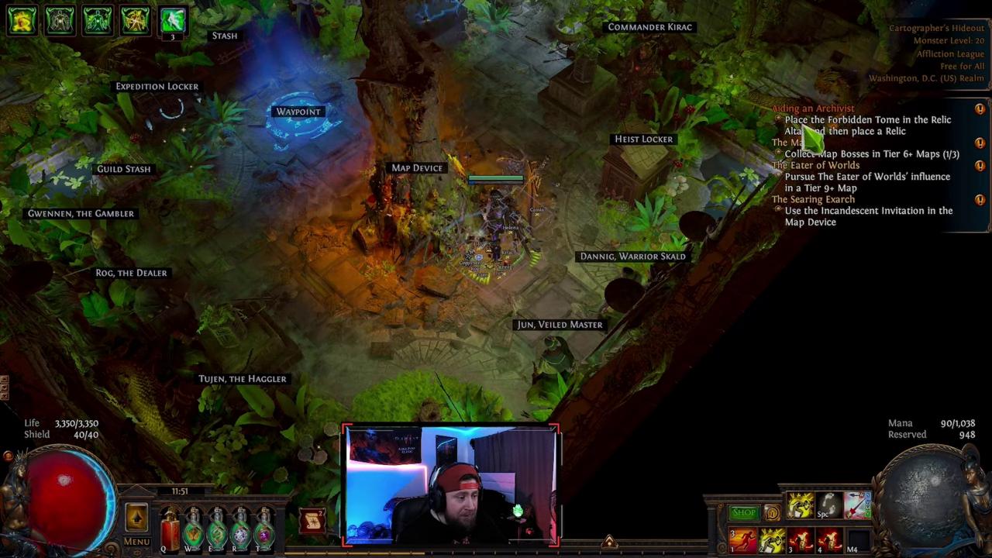
{"action": "left_click", "coordinate": [437, 361]}
{"action": "key", "text": "Escape"}
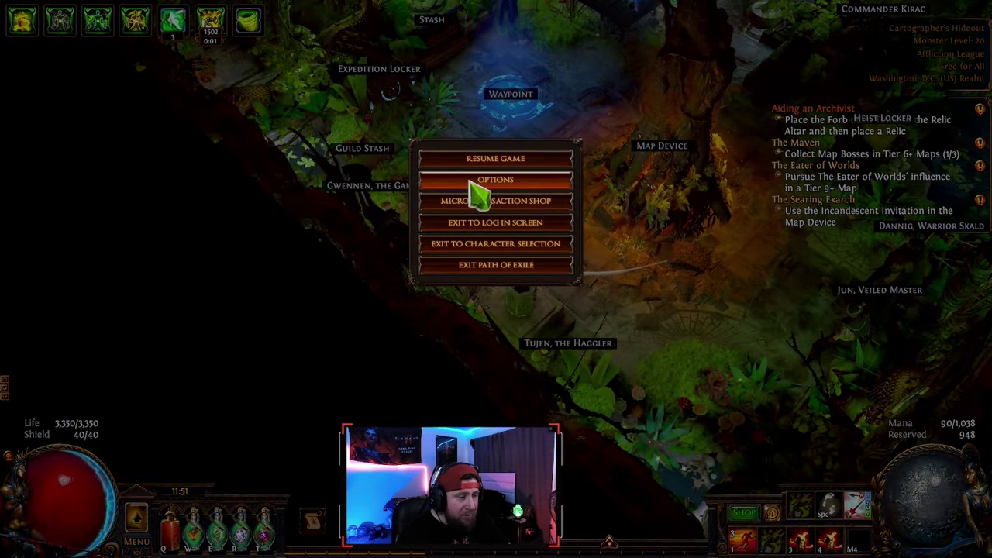
{"action": "left_click", "coordinate": [465, 180]}
Set Landscape Transparency to minimum, Map Transparency to maximum and Map Zoom lowest.
{"action": "left_click_drag", "start_coordinate": [181, 201], "coordinate": [338, 209]}
{"action": "left_click_drag", "start_coordinate": [226, 209], "coordinate": [181, 203]}
{"action": "left_click_drag", "start_coordinate": [230, 226], "coordinate": [353, 244]}
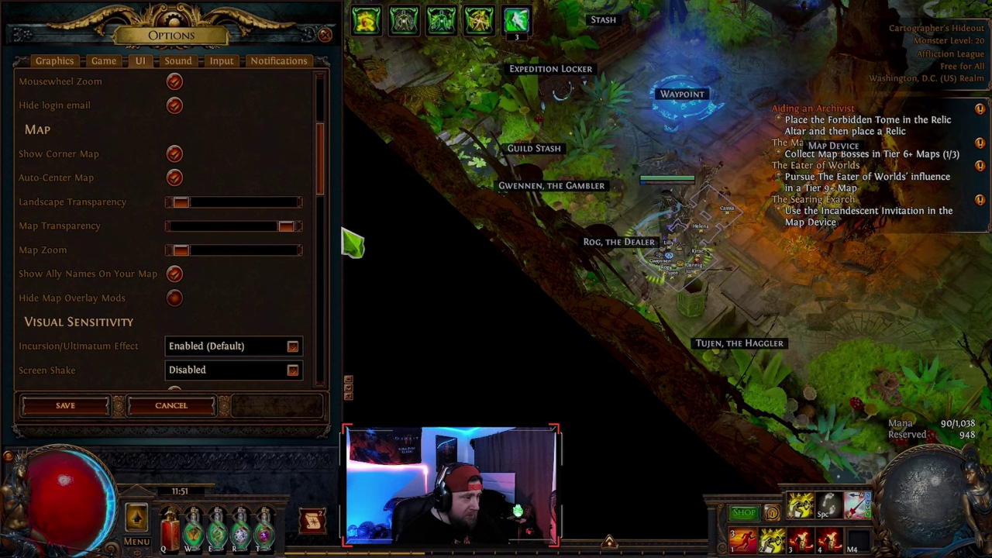
{"action": "left_click_drag", "start_coordinate": [192, 252], "coordinate": [152, 255]}
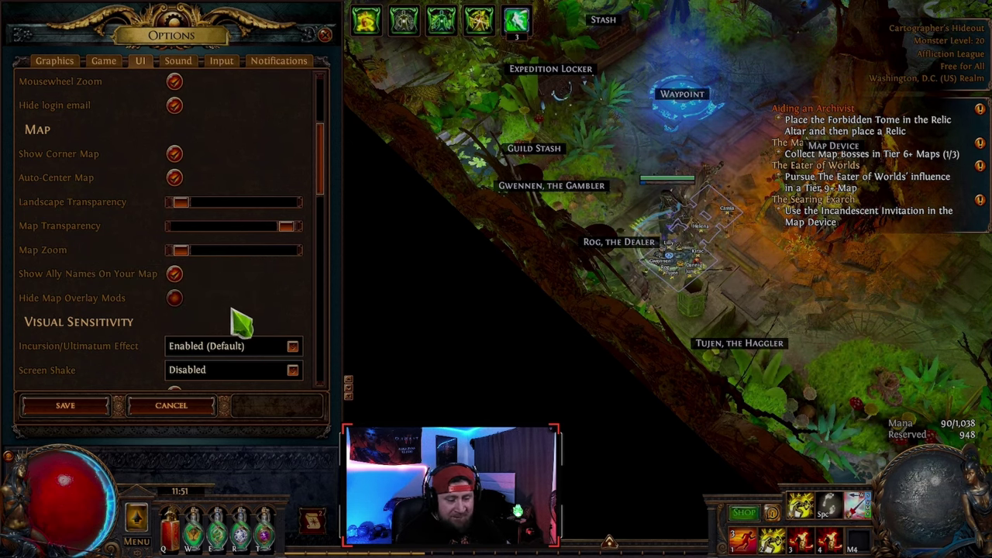
{"action": "scroll", "coordinate": [217, 318], "scroll_direction": "down", "scroll_amount": 2}
{"action": "scroll", "coordinate": [120, 329], "scroll_direction": "down", "scroll_amount": 5}
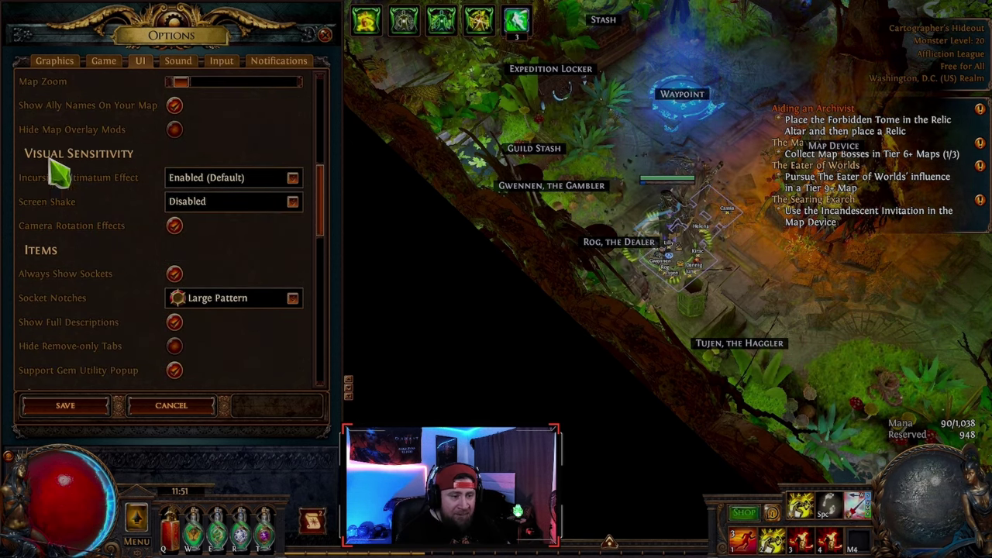
{"action": "left_click", "coordinate": [221, 180]}
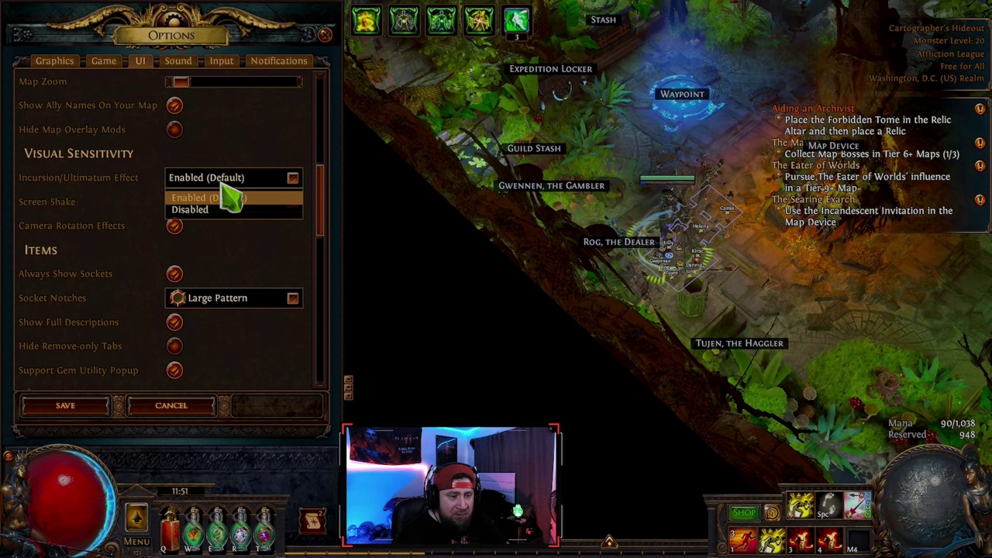
{"action": "left_click", "coordinate": [270, 194]}
{"action": "left_click", "coordinate": [275, 192]}
{"action": "left_click", "coordinate": [250, 193]}
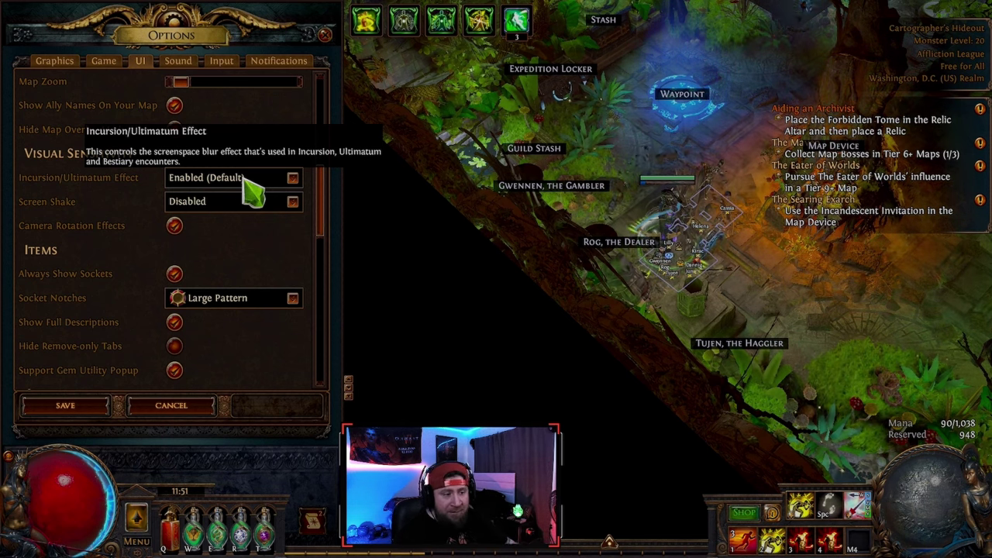
{"action": "left_click", "coordinate": [248, 178]}
{"action": "left_click", "coordinate": [231, 197]}
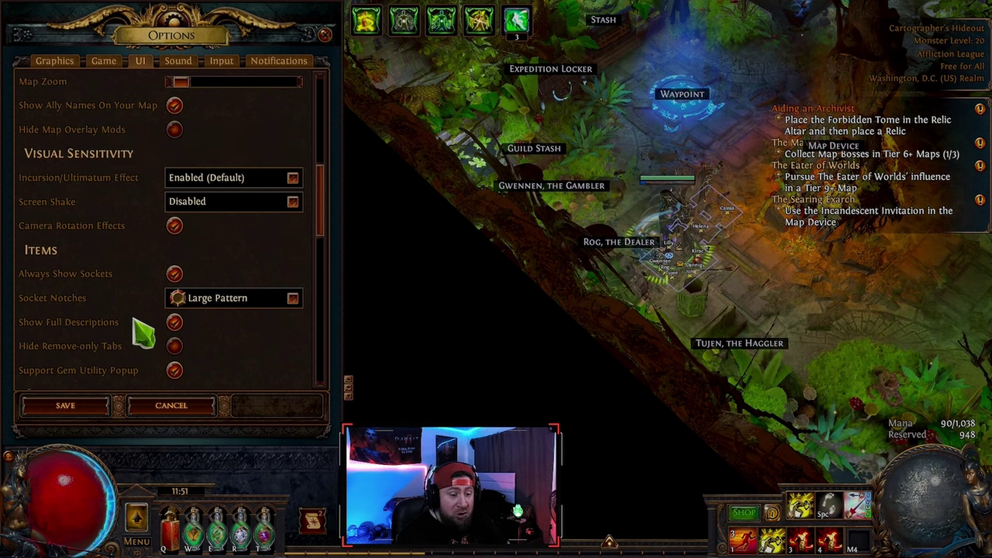
{"action": "scroll", "coordinate": [134, 332], "scroll_direction": "down", "scroll_amount": 1}
{"action": "scroll", "coordinate": [133, 331], "scroll_direction": "down", "scroll_amount": 2}
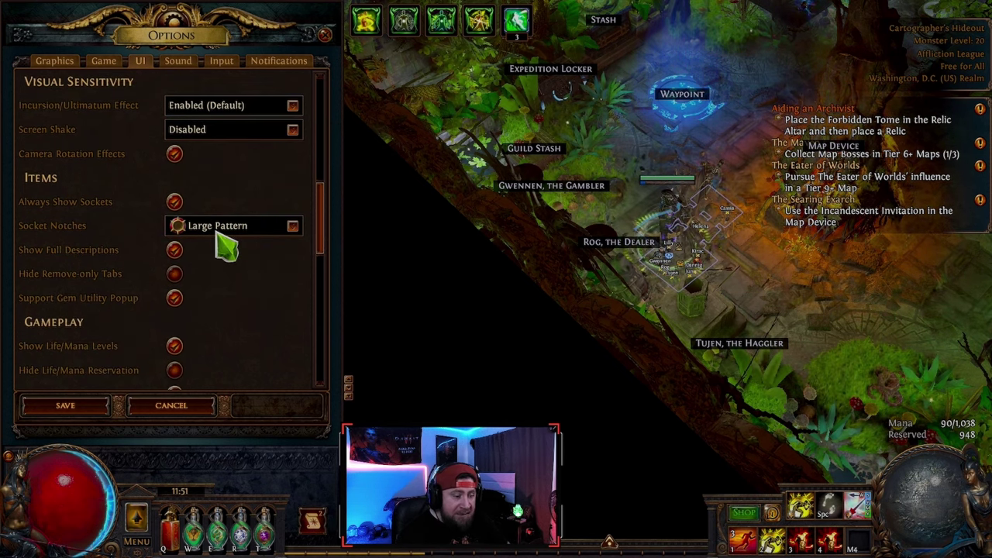
With the inventory open, try Default and Small Notches socket styles, then reselect Large Pattern.
{"action": "key", "text": "i"}
{"action": "left_click", "coordinate": [232, 225]}
{"action": "left_click", "coordinate": [228, 240]}
{"action": "left_click", "coordinate": [207, 226]}
{"action": "left_click", "coordinate": [220, 251]}
{"action": "left_click", "coordinate": [248, 225]}
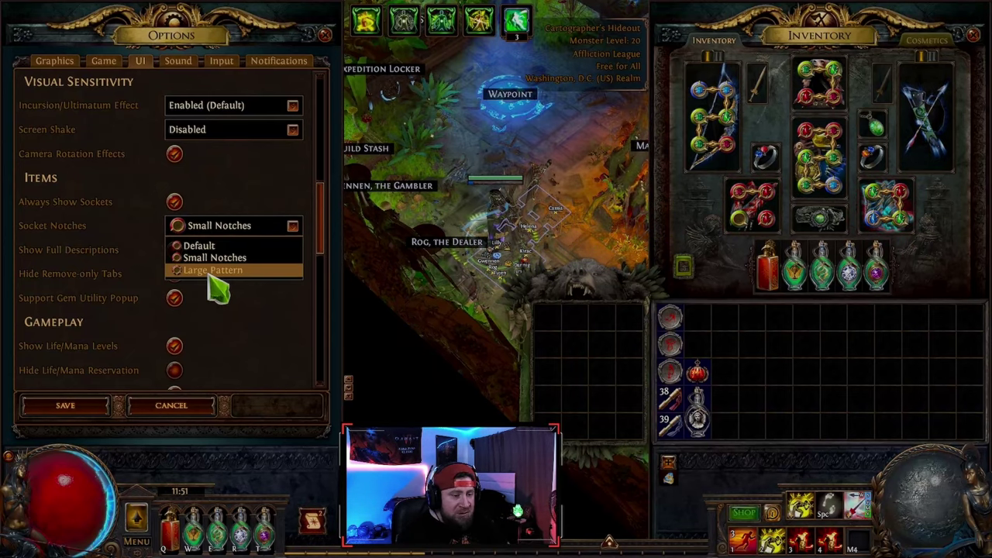
{"action": "left_click", "coordinate": [221, 265]}
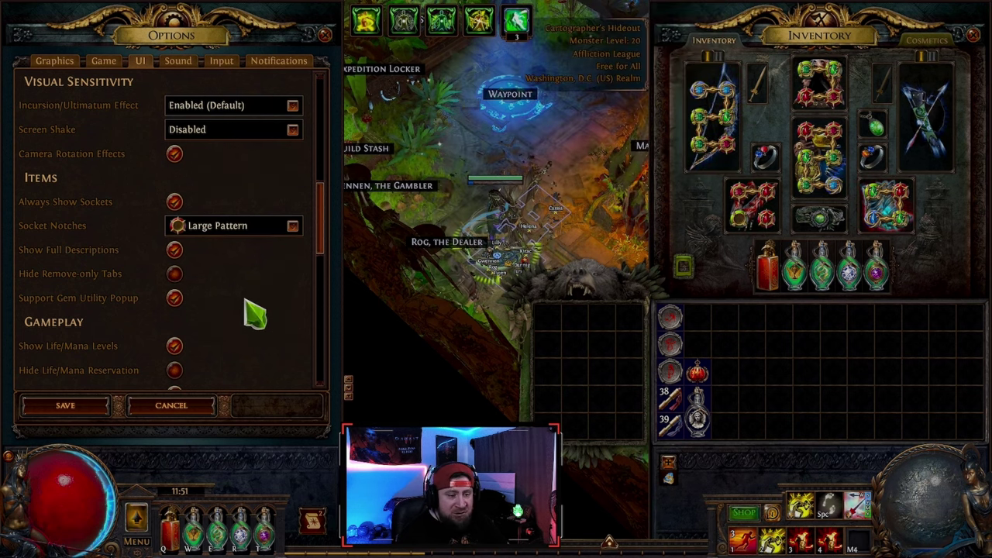
Hold Alt to show advanced item details in an inventory item tooltip.
{"action": "scroll", "coordinate": [243, 310], "scroll_direction": "down", "scroll_amount": 4}
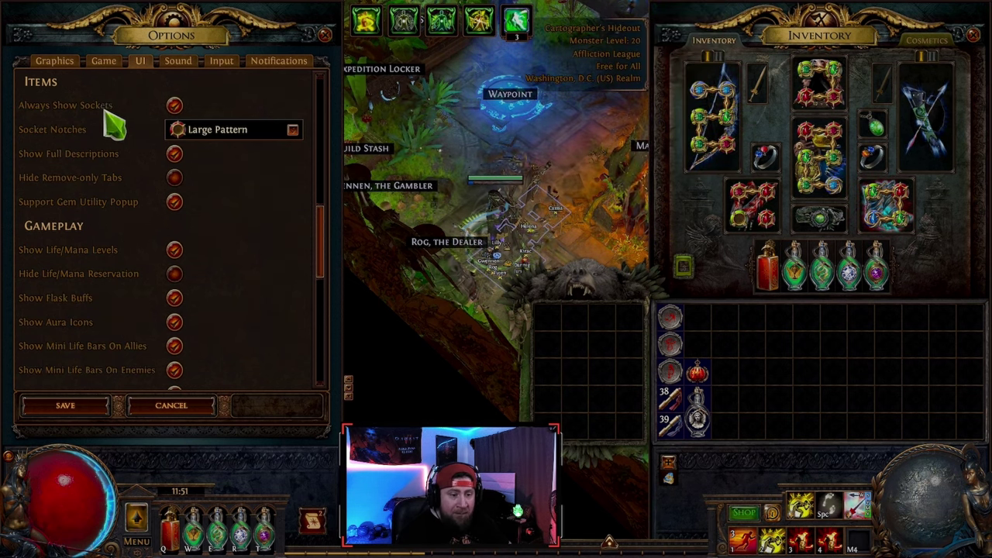
{"action": "scroll", "coordinate": [275, 226], "scroll_direction": "up", "scroll_amount": 3}
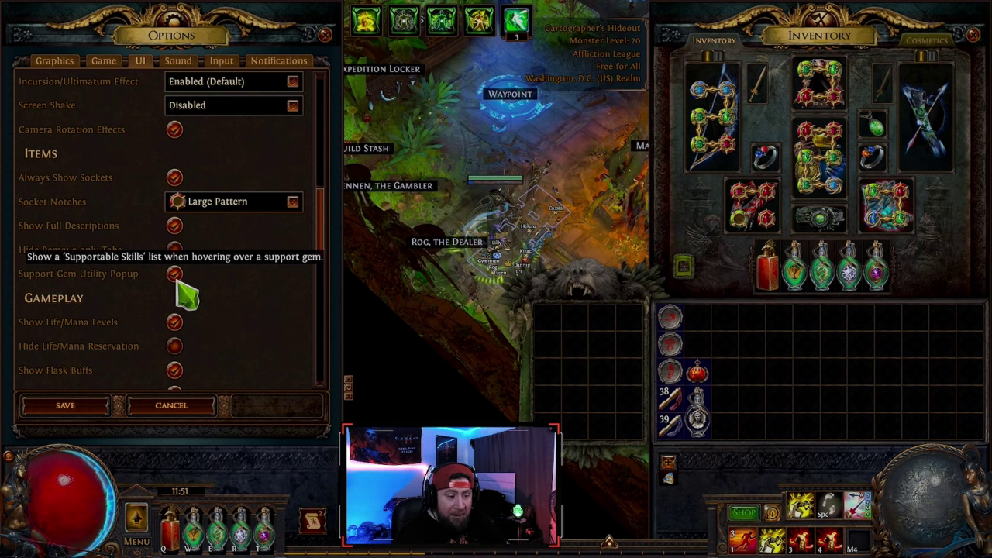
{"action": "mouse_move", "coordinate": [725, 144]}
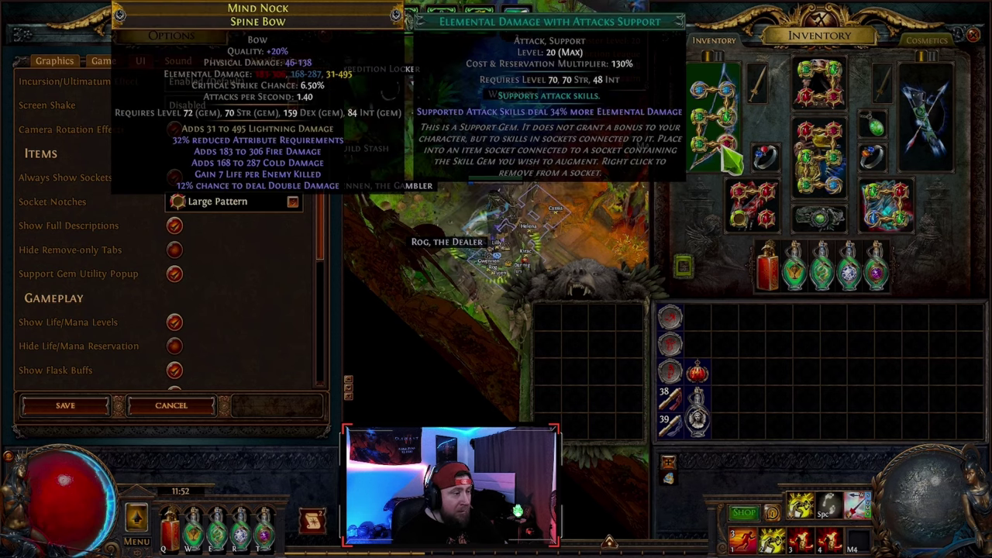
{"action": "key", "text": "alt"}
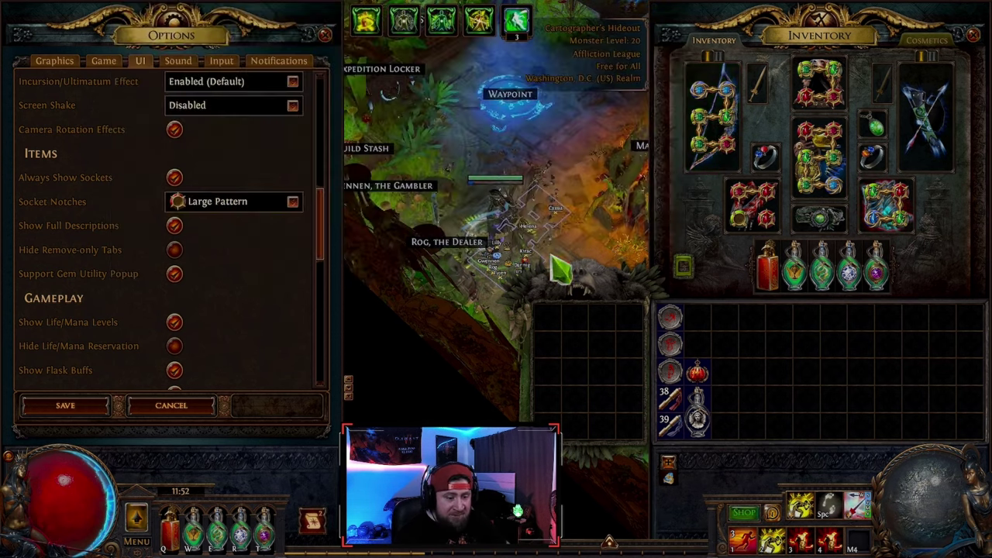
{"action": "scroll", "coordinate": [271, 325], "scroll_direction": "down", "scroll_amount": 6}
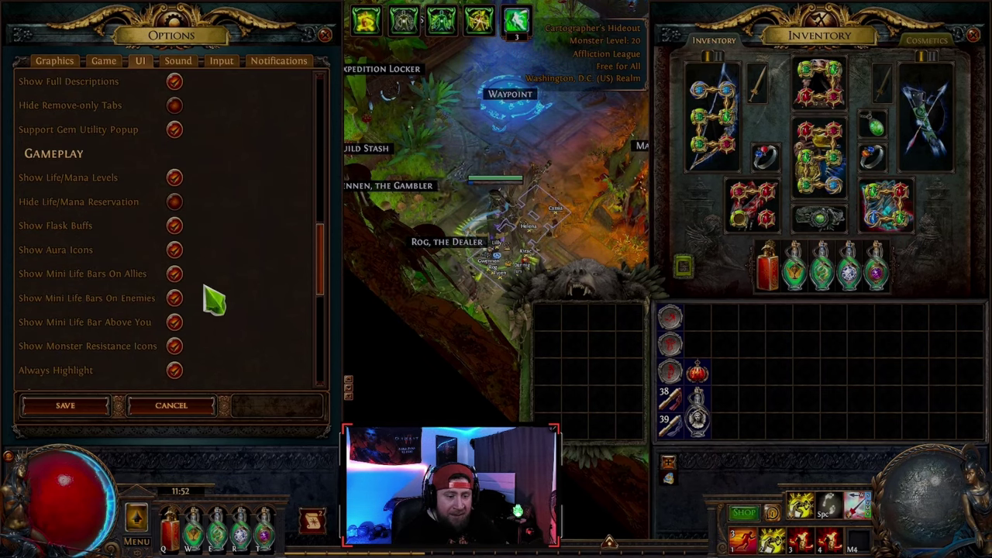
Keep the cursor style on Green and the cursor size on Large.
{"action": "scroll", "coordinate": [238, 271], "scroll_direction": "down", "scroll_amount": 4}
{"action": "scroll", "coordinate": [241, 273], "scroll_direction": "down", "scroll_amount": 2}
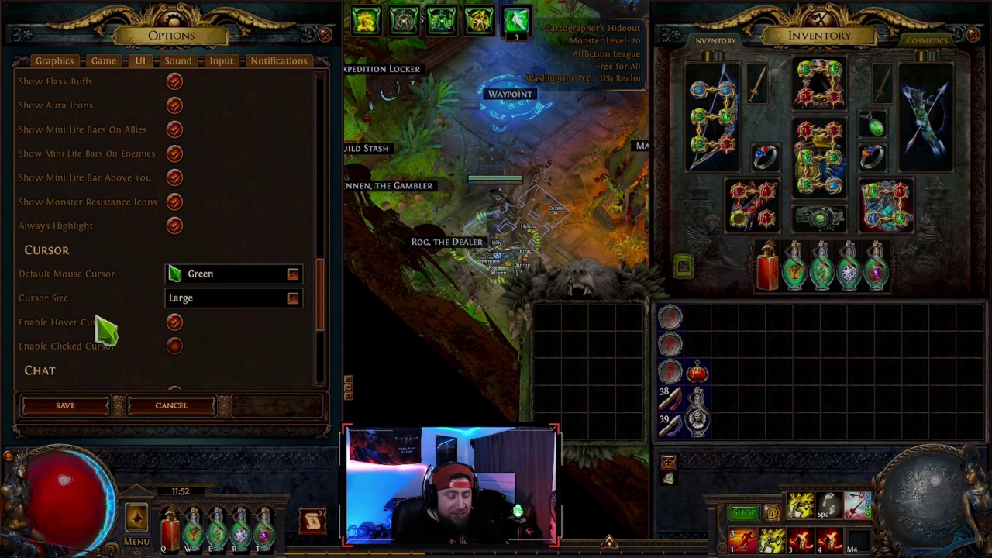
{"action": "left_click", "coordinate": [236, 276]}
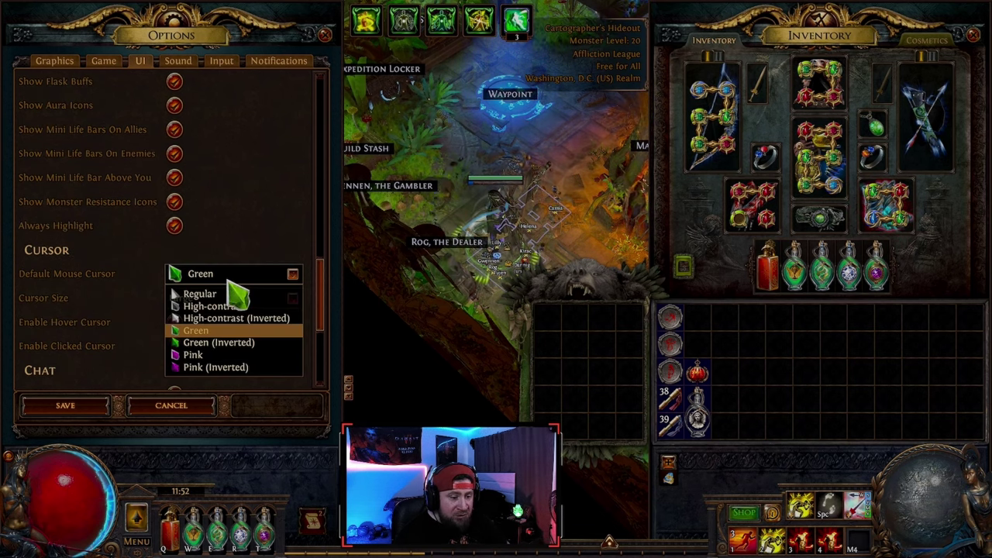
{"action": "left_click", "coordinate": [233, 330]}
{"action": "left_click", "coordinate": [229, 297]}
{"action": "left_click", "coordinate": [200, 309]}
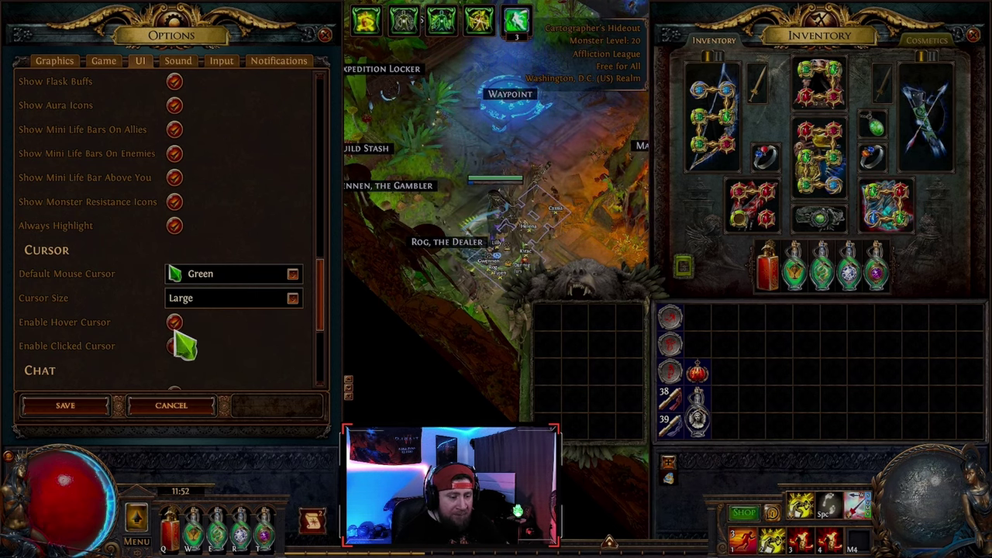
Narrow the Chat Box Width slightly and save the interface options.
{"action": "scroll", "coordinate": [230, 364], "scroll_direction": "down", "scroll_amount": 5}
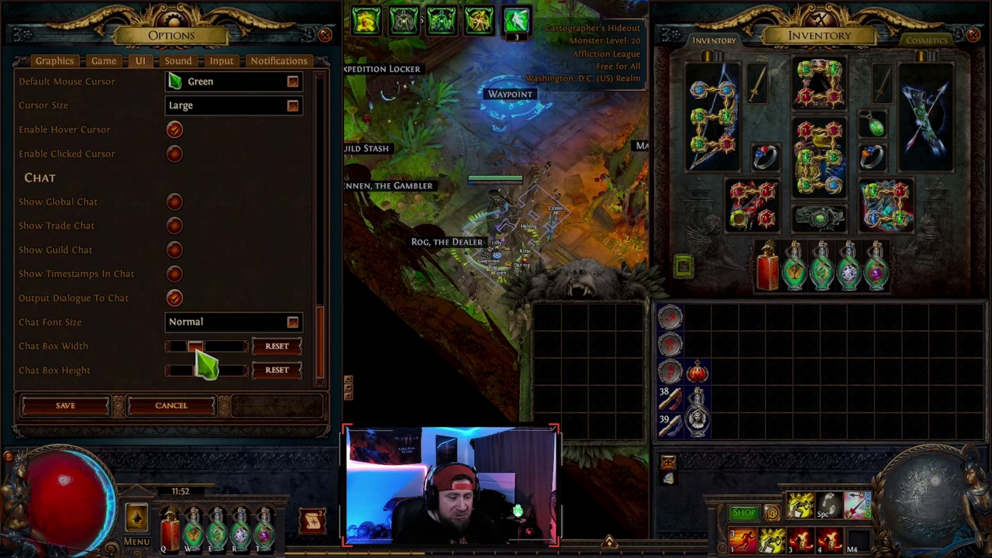
{"action": "left_click_drag", "start_coordinate": [198, 346], "coordinate": [191, 346]}
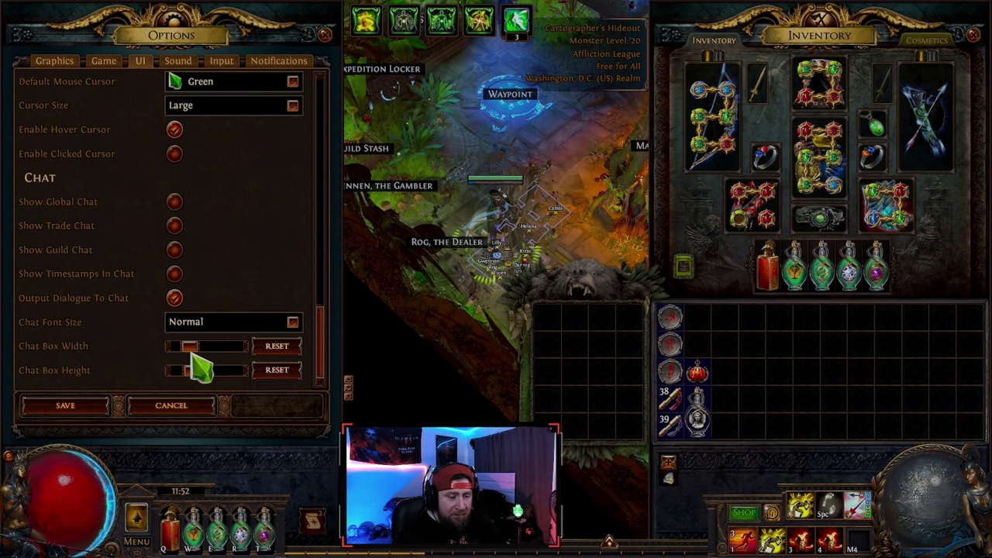
{"action": "left_click", "coordinate": [87, 410]}
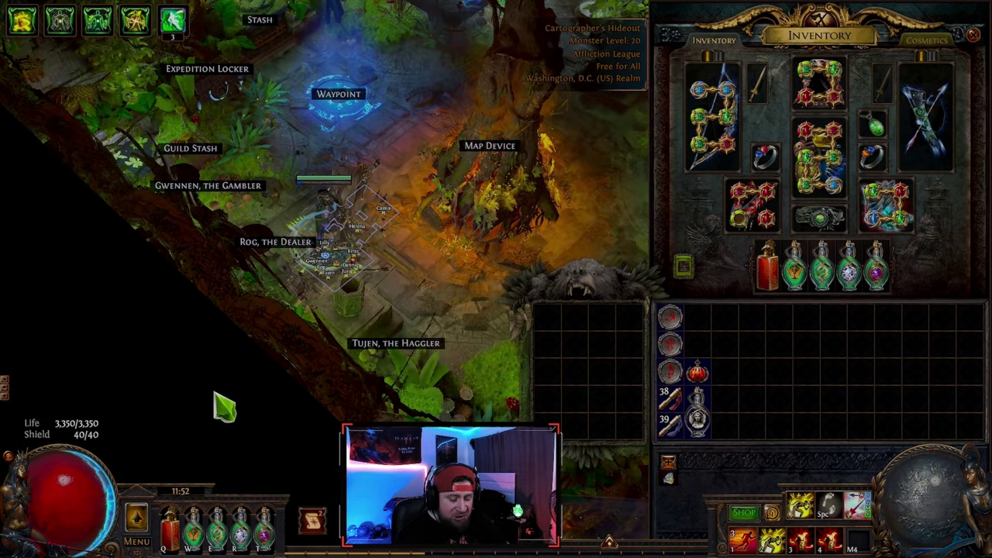
Close chat and inventory, reopen Options, review Sound levels, then show Input keybindings.
{"action": "key", "text": "Return"}
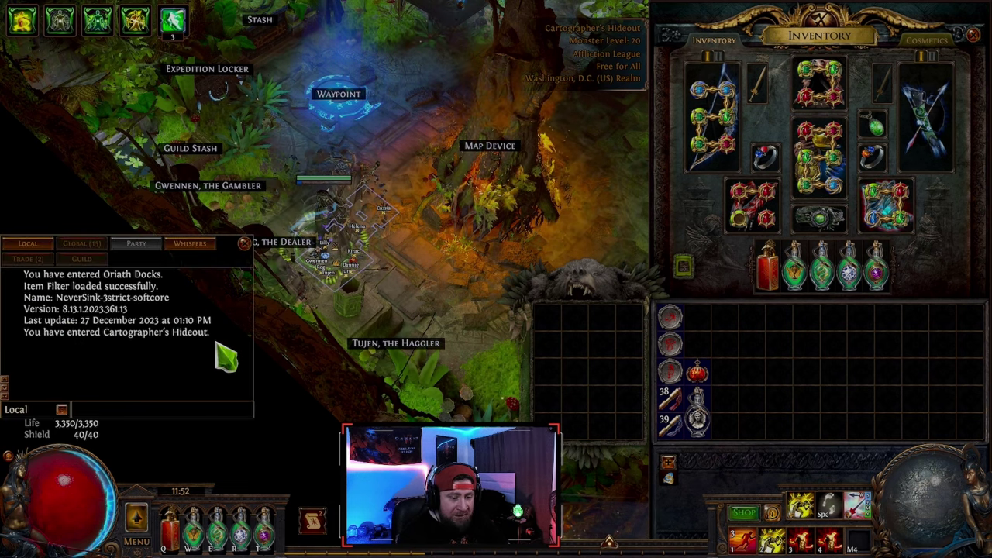
{"action": "key", "text": "Escape"}
{"action": "key", "text": "Escape"}
{"action": "key", "text": "Escape"}
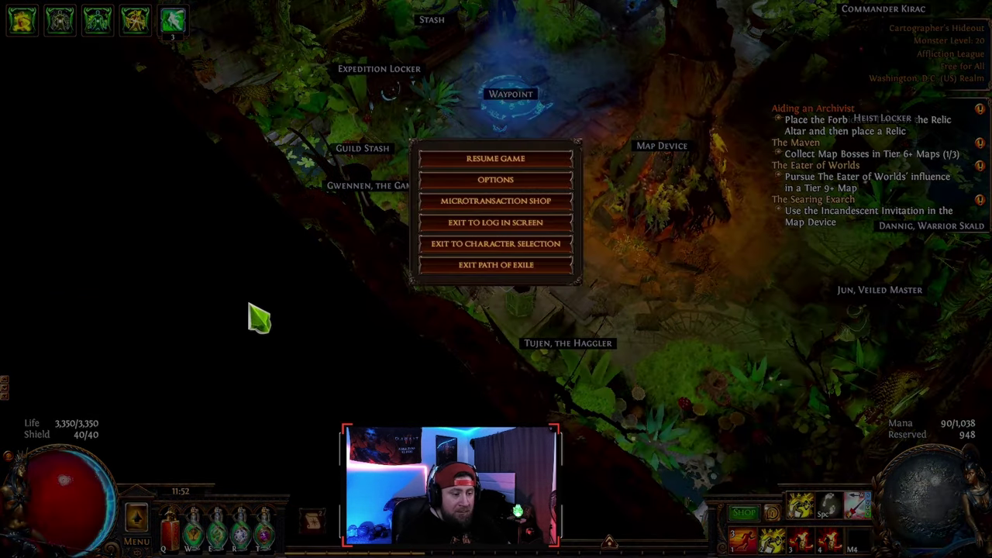
{"action": "left_click", "coordinate": [465, 179]}
{"action": "left_click", "coordinate": [179, 62]}
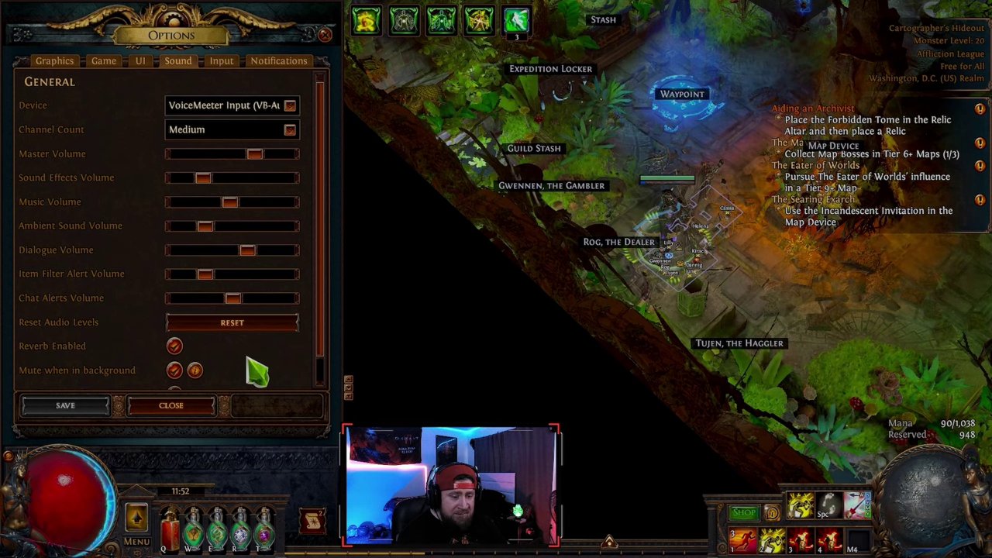
{"action": "scroll", "coordinate": [247, 361], "scroll_direction": "down", "scroll_amount": 1}
{"action": "scroll", "coordinate": [146, 217], "scroll_direction": "up", "scroll_amount": 1}
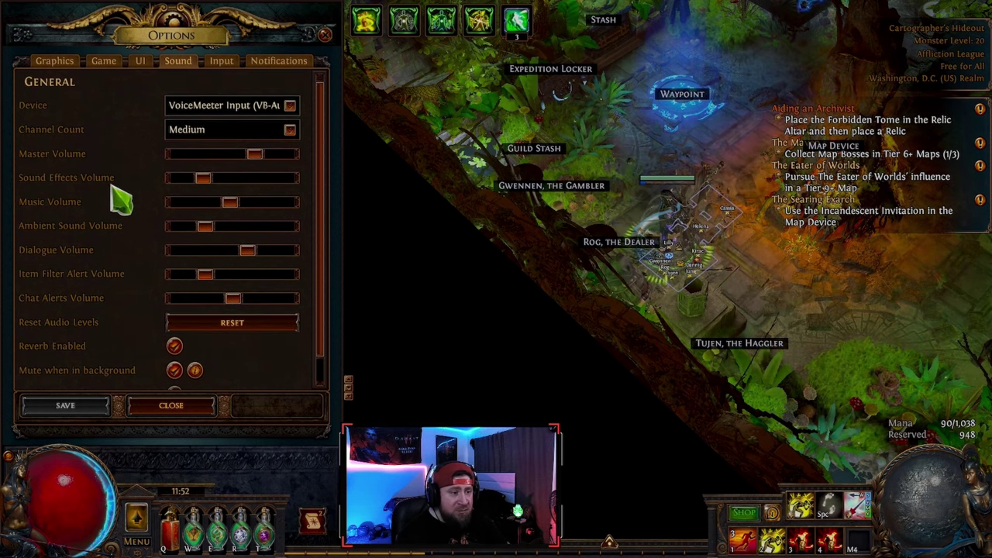
{"action": "left_click", "coordinate": [225, 64]}
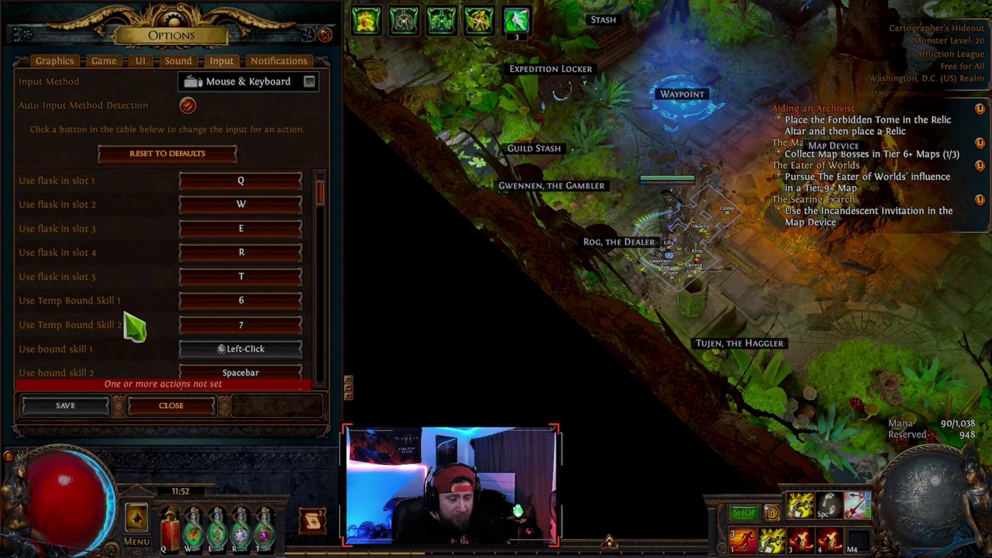
Open a skill slot's choices from the keybinding list and Flame Dash across the hideout.
{"action": "scroll", "coordinate": [155, 318], "scroll_direction": "down", "scroll_amount": 14}
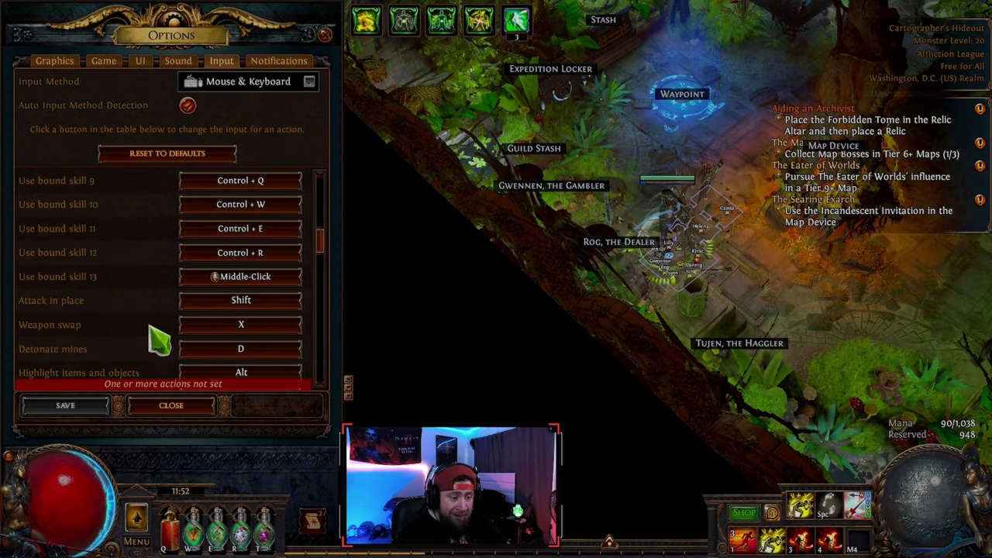
{"action": "left_click", "coordinate": [829, 507]}
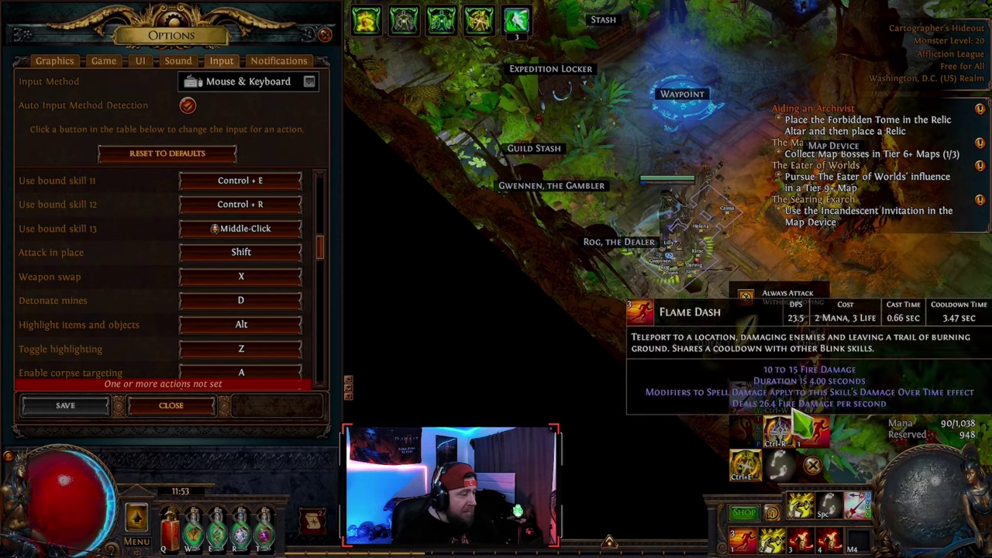
{"action": "left_click", "coordinate": [698, 294]}
Walk and dash around the hideout, then open another skill slot's choices.
{"action": "left_click", "coordinate": [577, 120]}
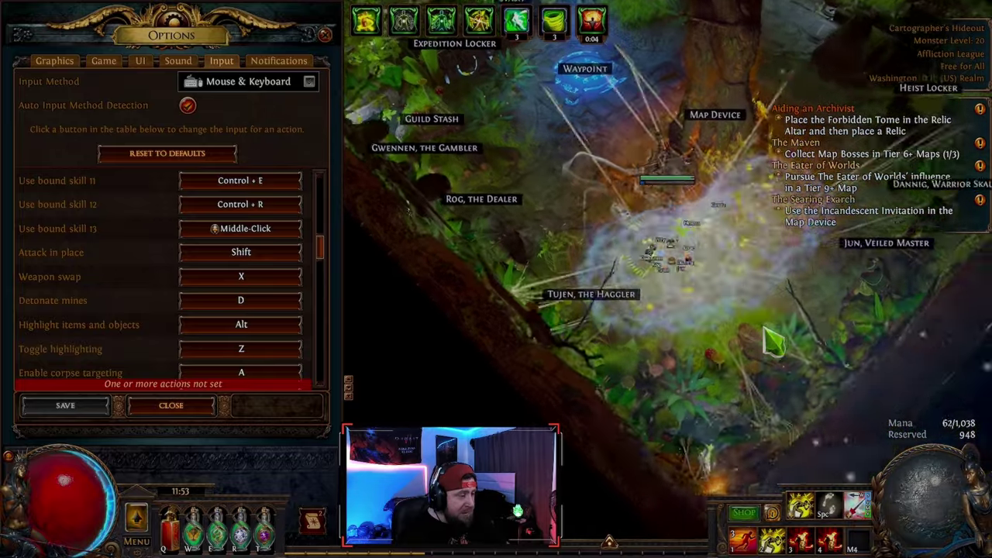
{"action": "left_click", "coordinate": [795, 137]}
{"action": "left_click", "coordinate": [580, 115]}
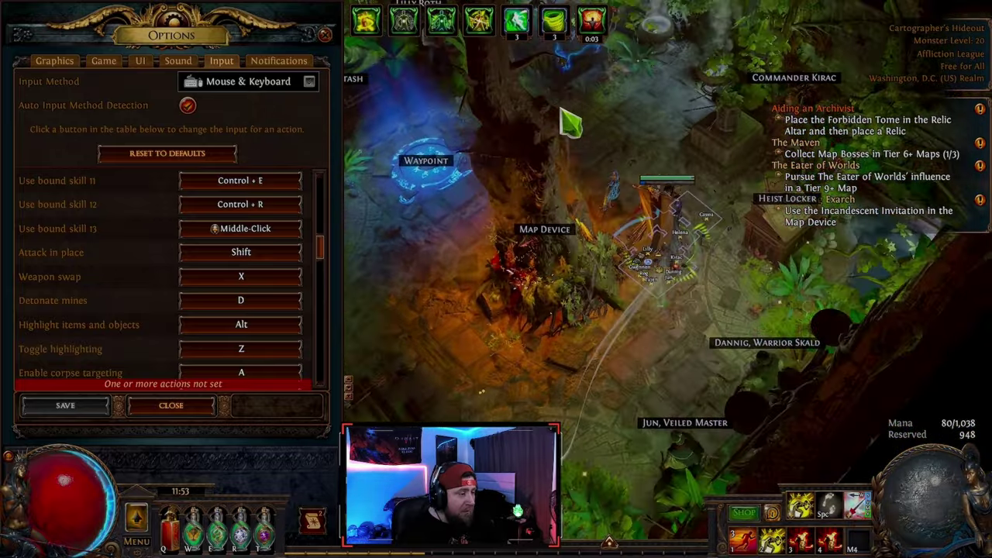
{"action": "left_click", "coordinate": [454, 333]}
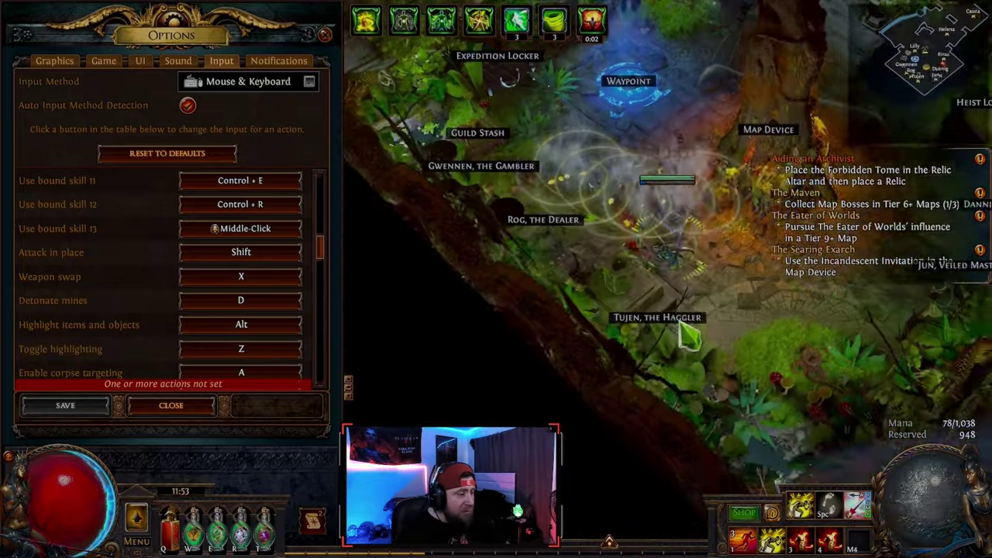
{"action": "left_click", "coordinate": [686, 333]}
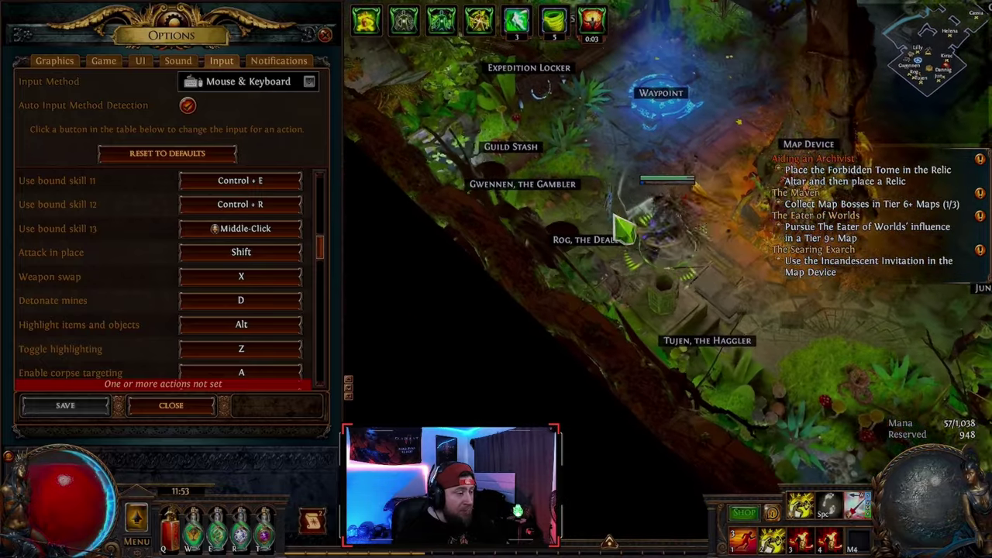
{"action": "left_click", "coordinate": [620, 226]}
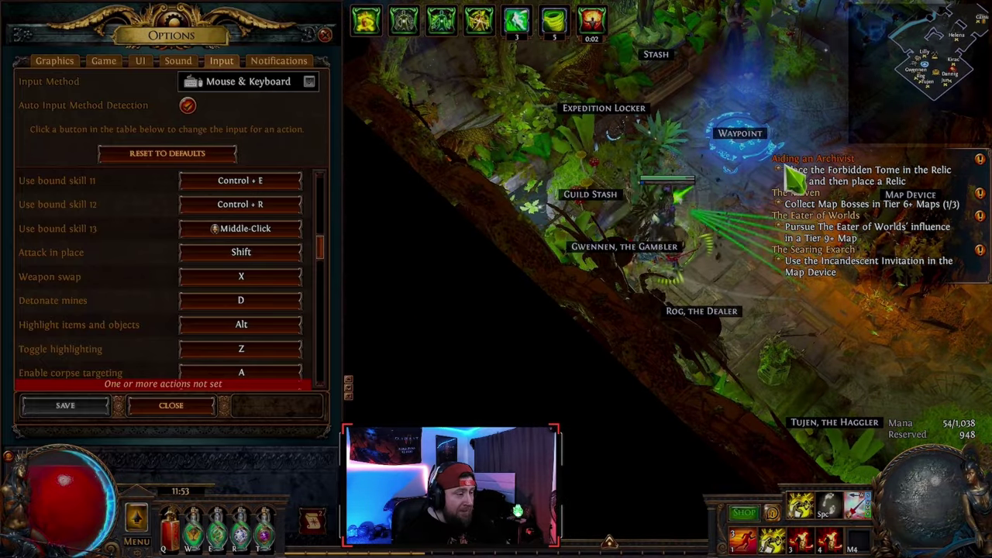
{"action": "left_click", "coordinate": [857, 508]}
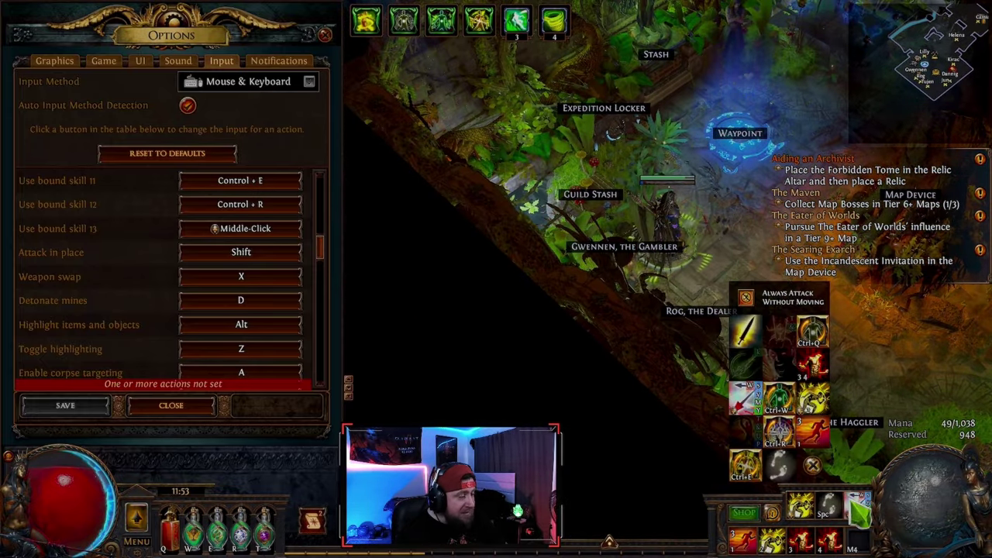